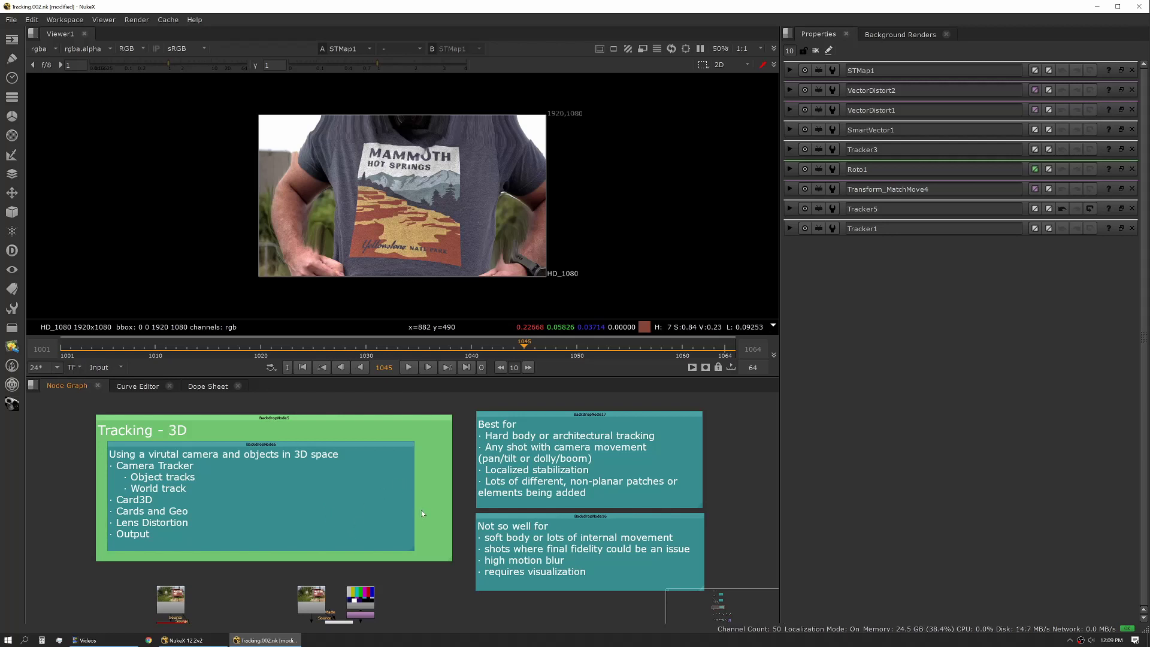
# Step: View the red sign footage fitted in the viewer and play it through, stopping at frame 1162
pyautogui.click(168, 595)
pyautogui.press('1')
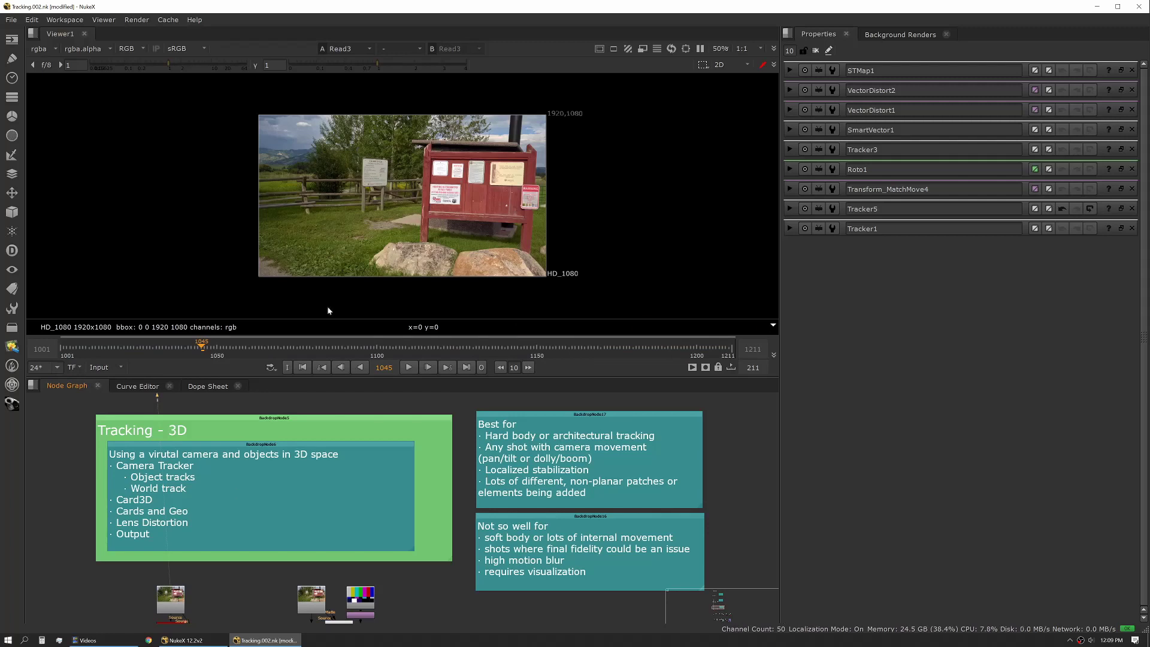
pyautogui.press('f')
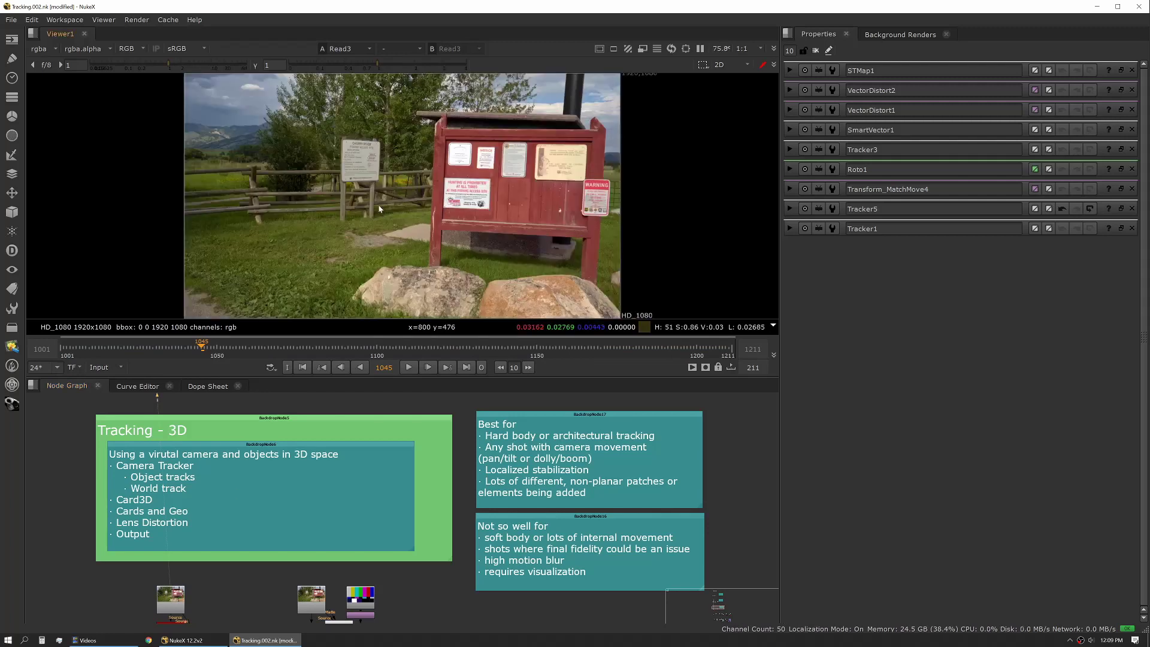
pyautogui.click(409, 367)
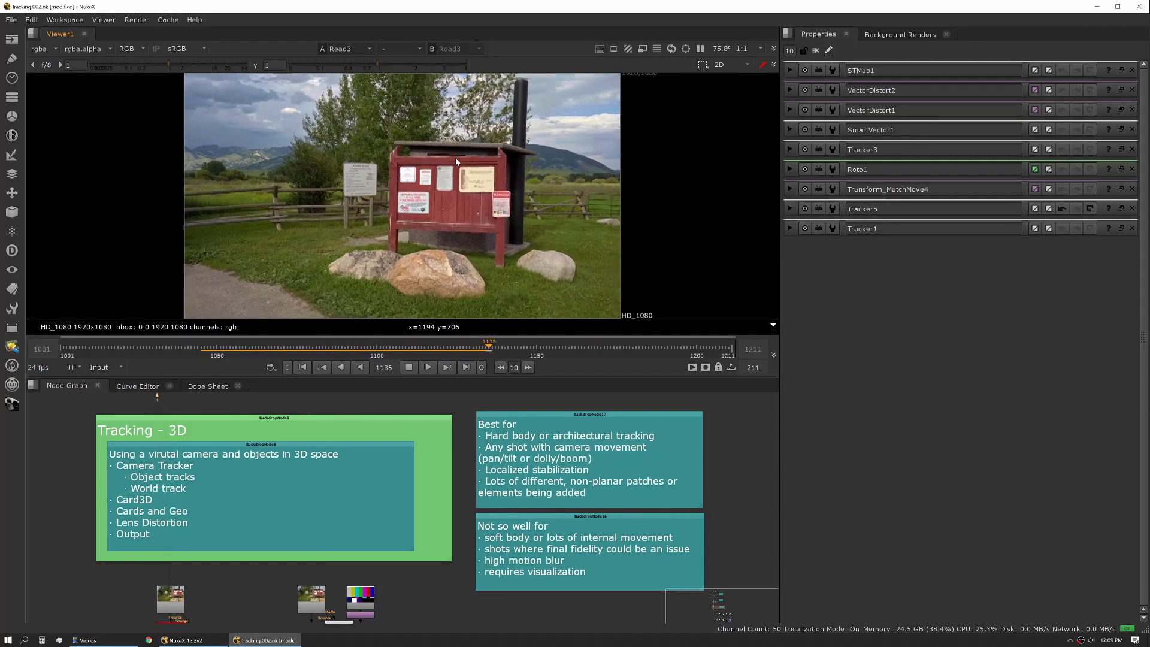
pyautogui.click(410, 367)
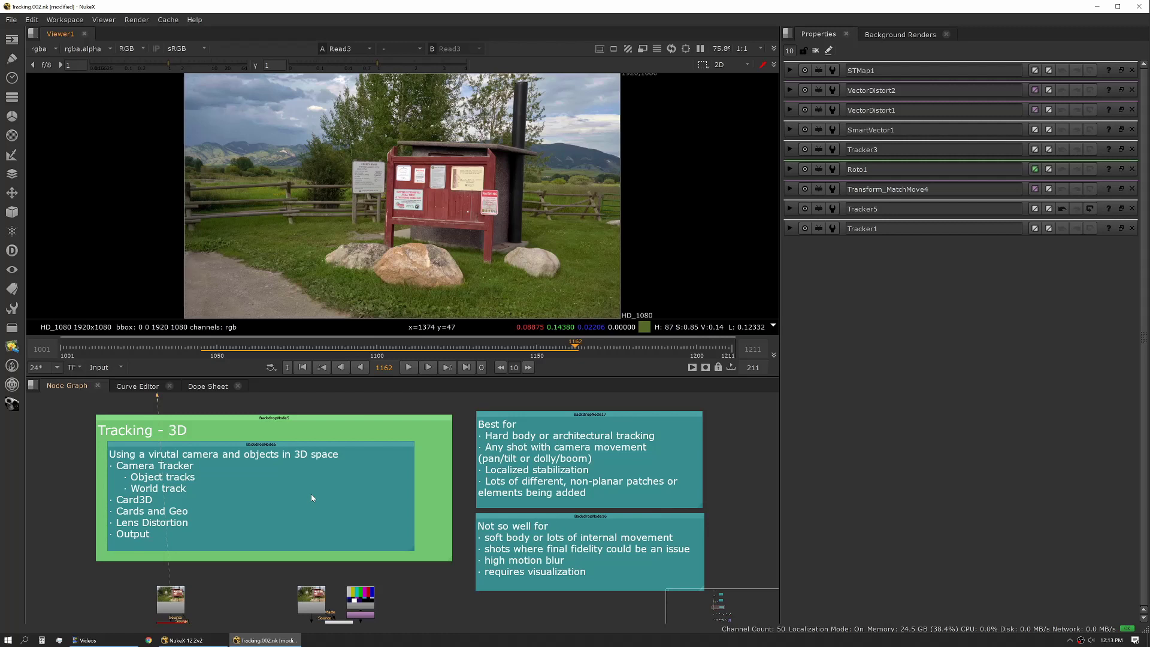
# Step: Open CameraTracker2's properties and view its tracked feature trails over the footage at frame 1099
pyautogui.moveTo(310, 498); pyautogui.dragTo(314, 427, button='middle')
pyautogui.click(409, 368)
pyautogui.scroll(1, 383, 240)
pyautogui.moveTo(378, 240); pyautogui.dragTo(430, 247, button='middle')
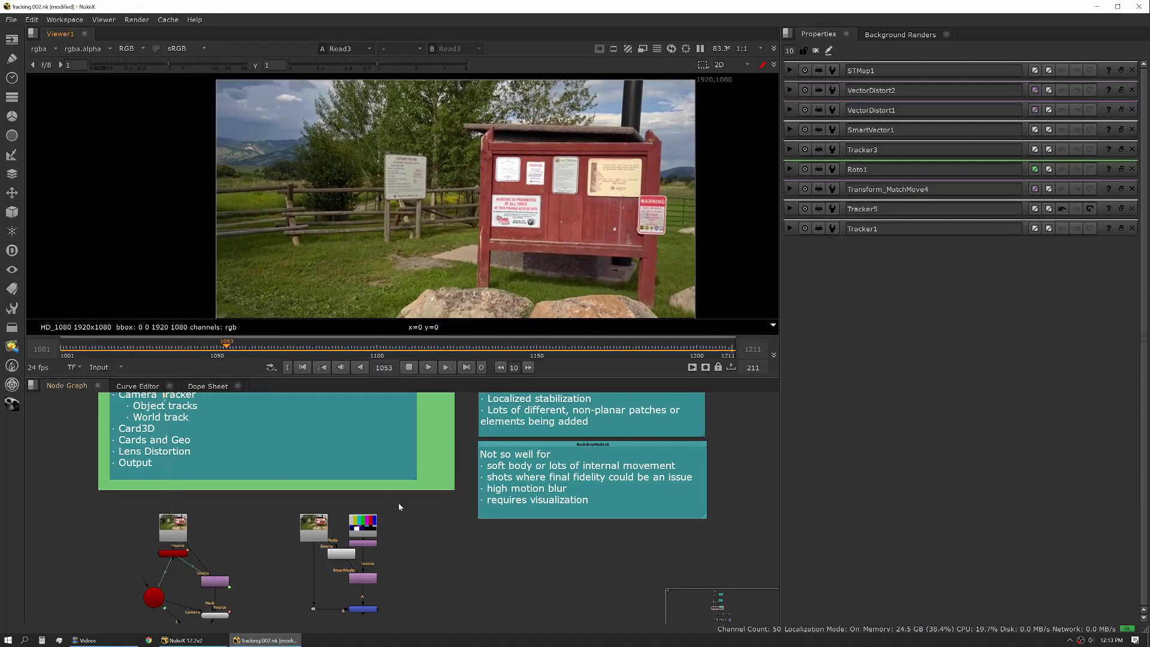
pyautogui.doubleClick(173, 553)
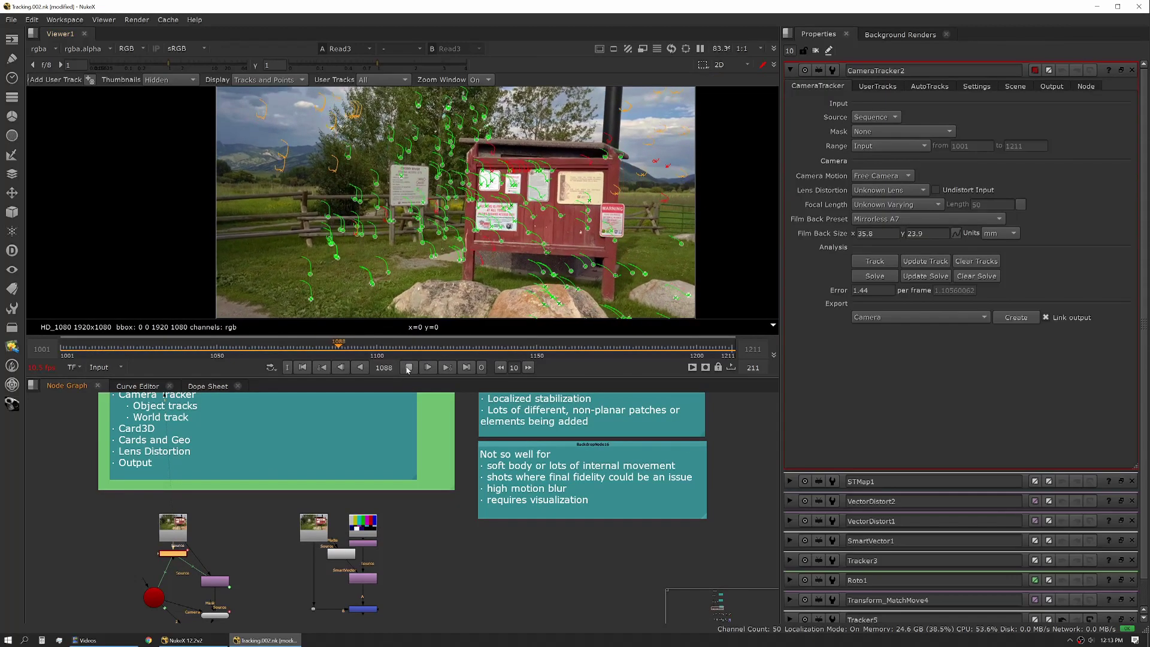
pyautogui.click(409, 367)
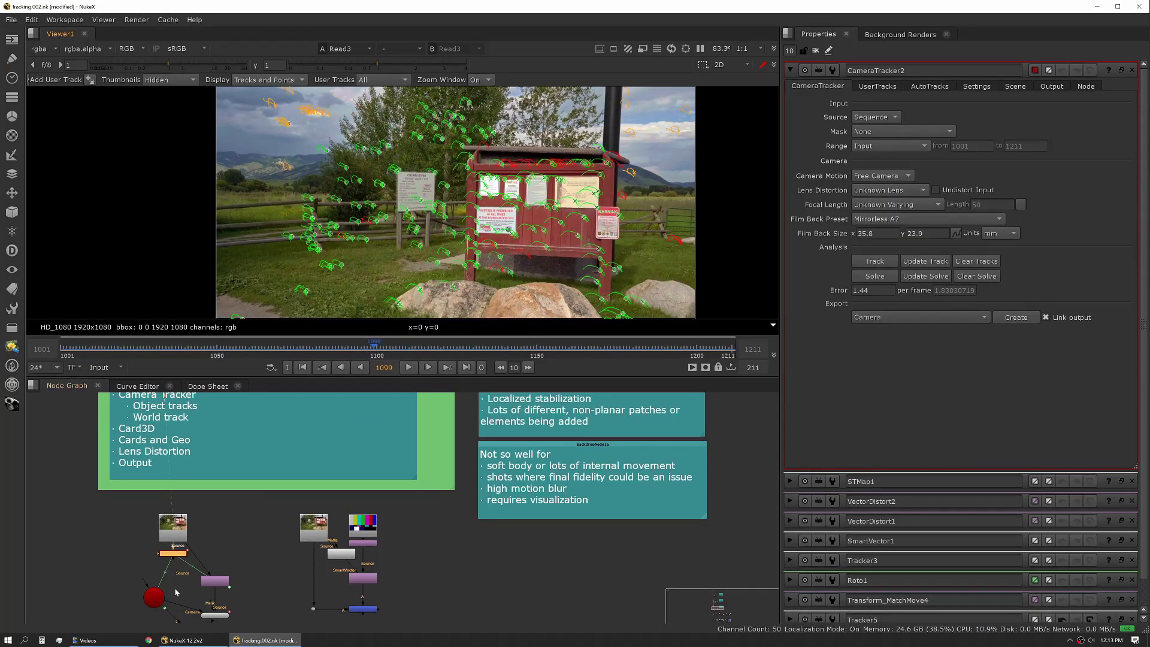
pyautogui.press('1')
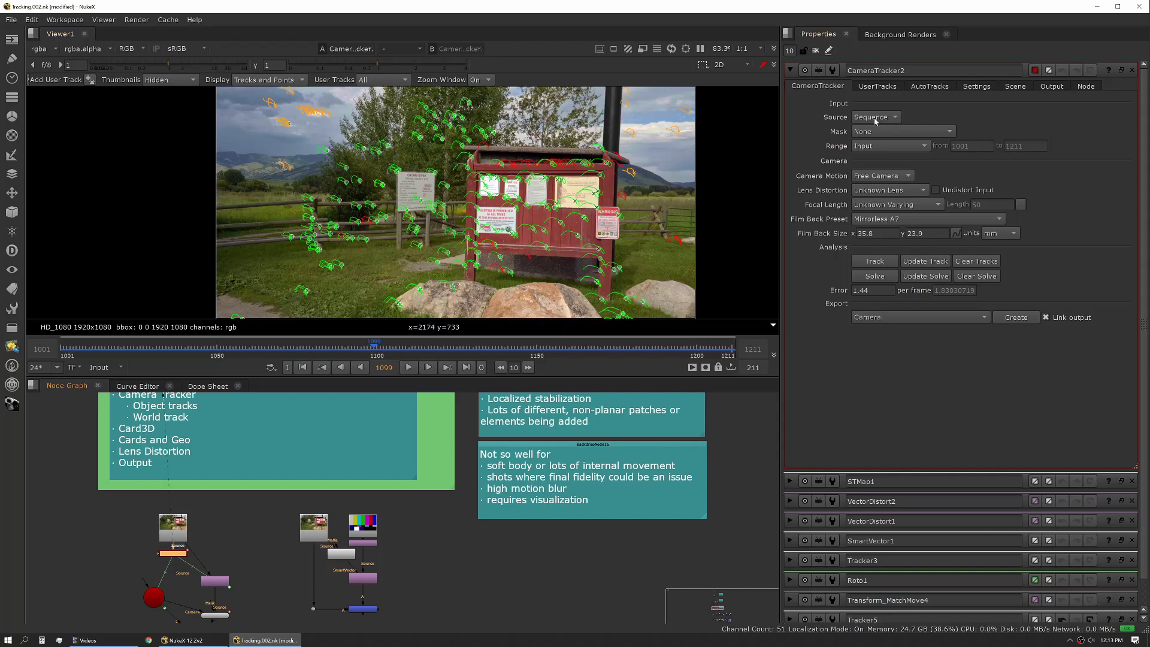
# Step: Show CameraTracker2's Settings page: 150 features, detection threshold 0.0065, feature separation 6
pyautogui.click(974, 87)
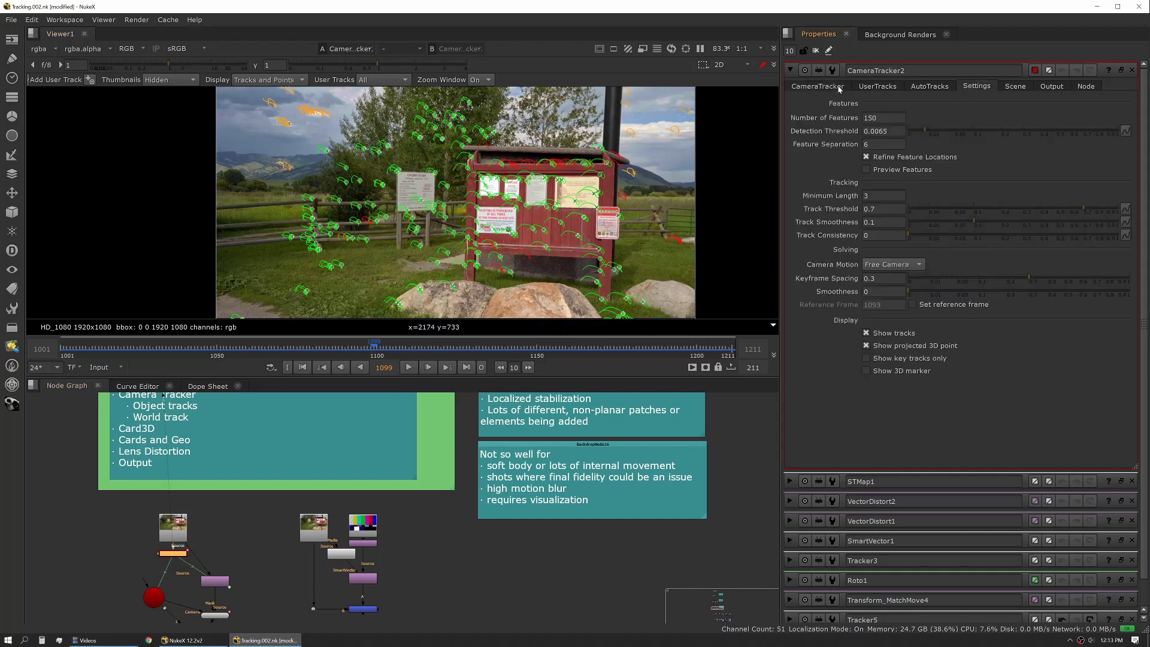
pyautogui.click(803, 88)
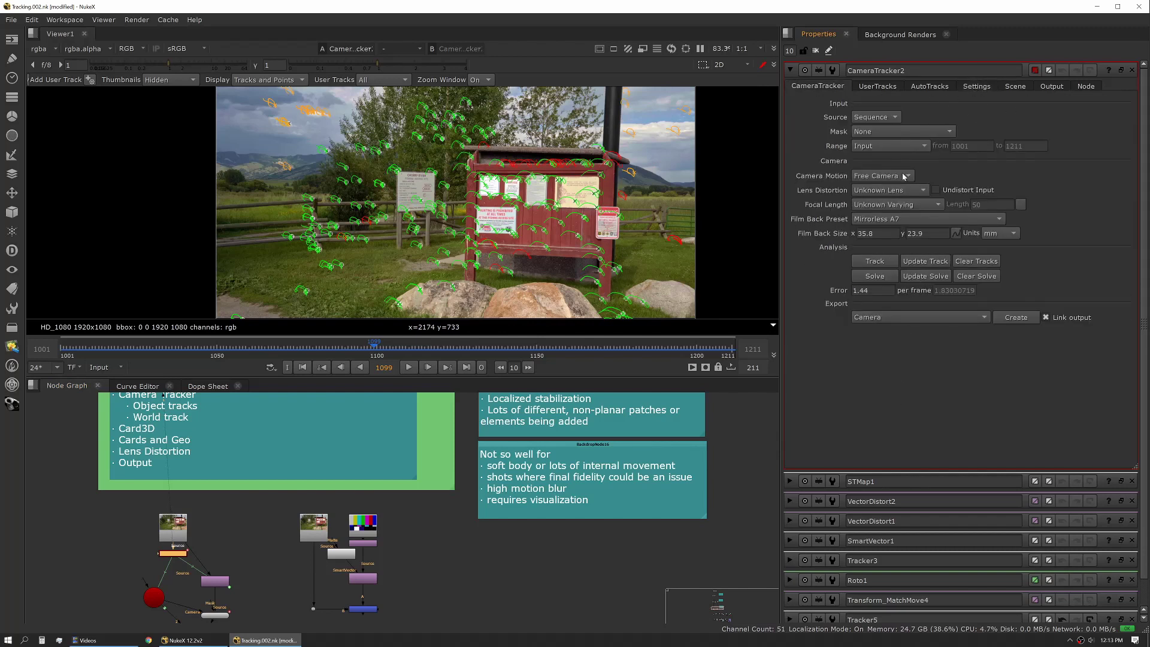
pyautogui.click(976, 87)
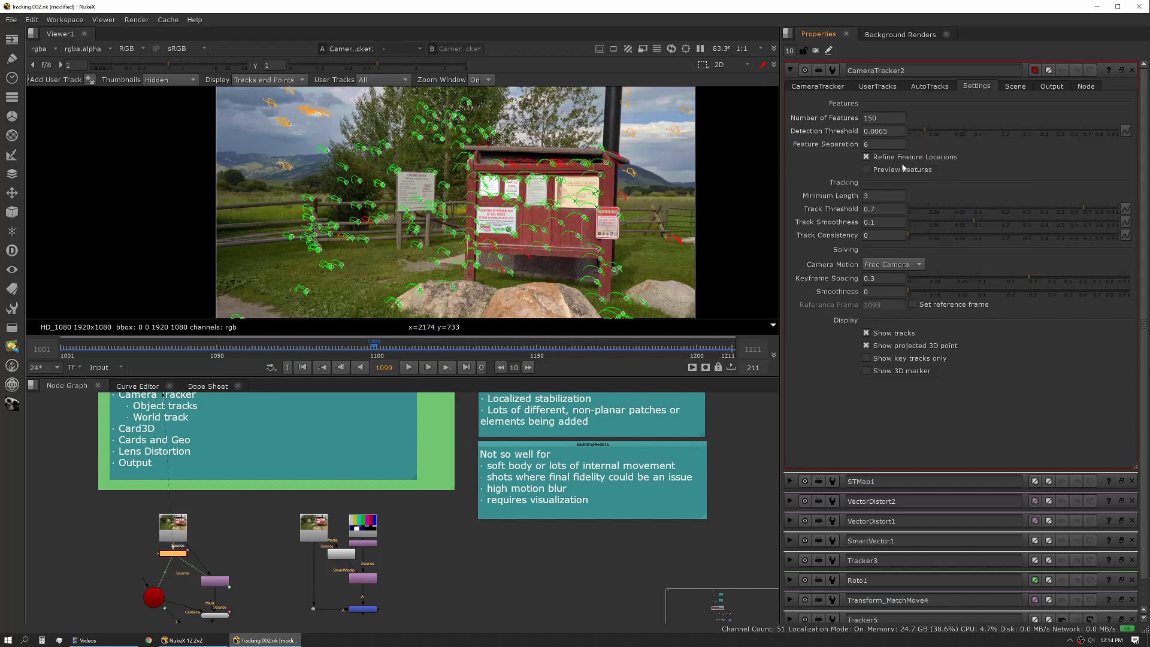
# Step: Try Preview Features and Refine Feature Locations, leaving both off so track trails show
pyautogui.click(885, 172)
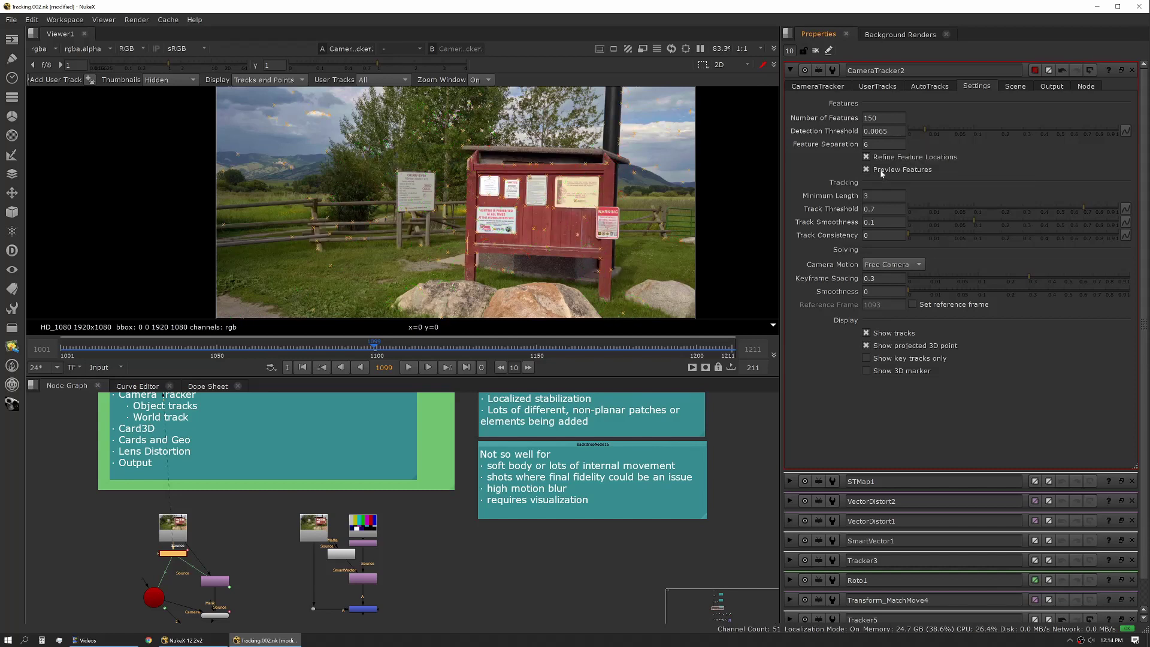
pyautogui.click(883, 159)
pyautogui.click(909, 170)
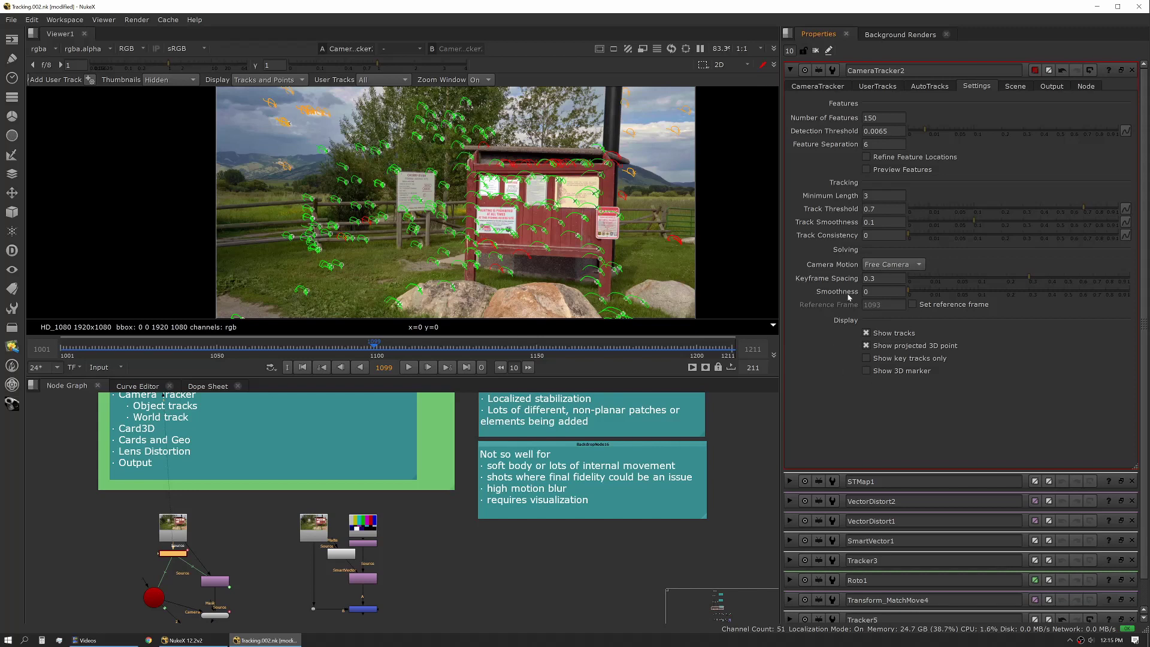
# Step: Keep Camera Motion at Free Camera and return to CameraTracker2's main tracking page
pyautogui.click(881, 267)
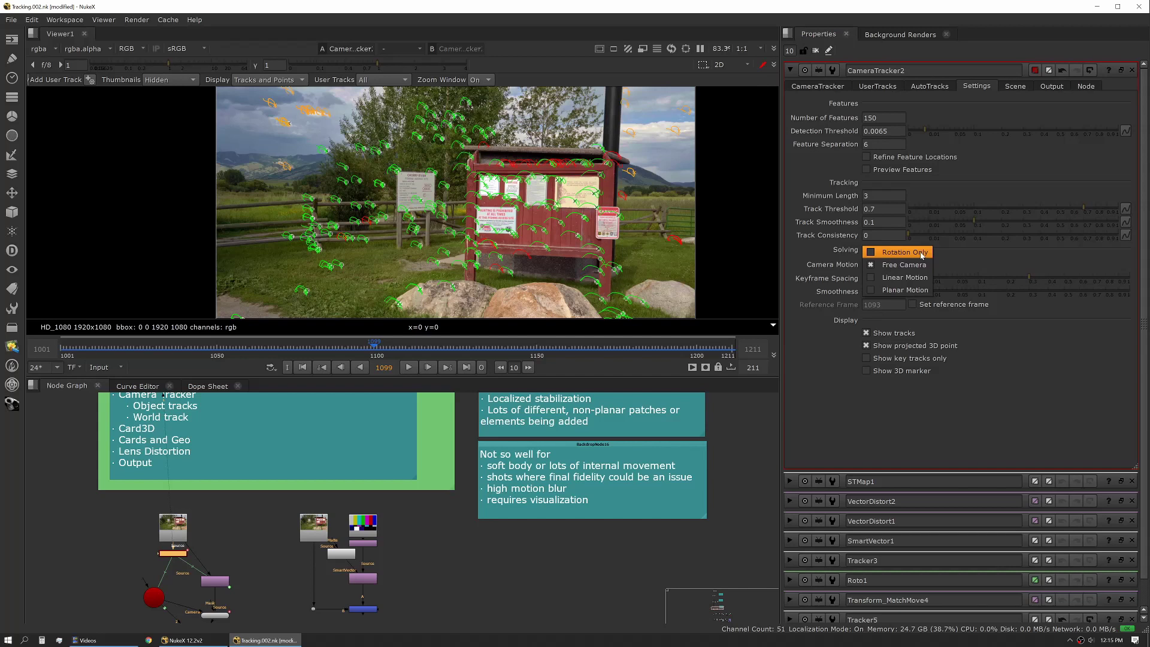
pyautogui.press('Down')
pyautogui.press('Down')
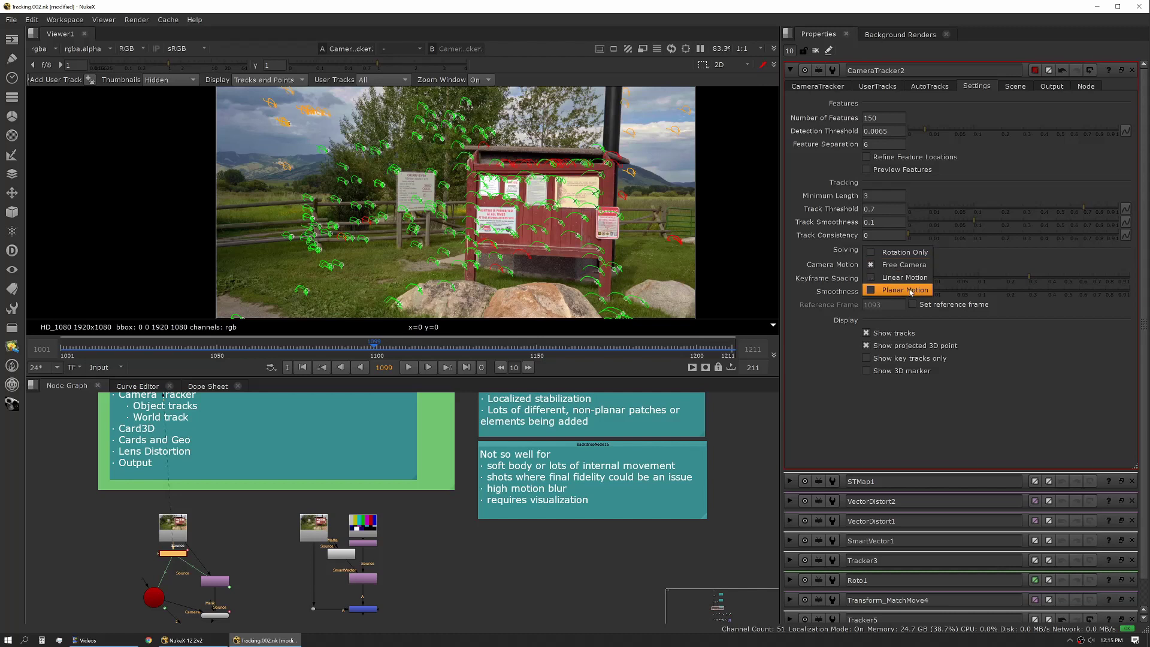
pyautogui.press('Up')
pyautogui.click(927, 267)
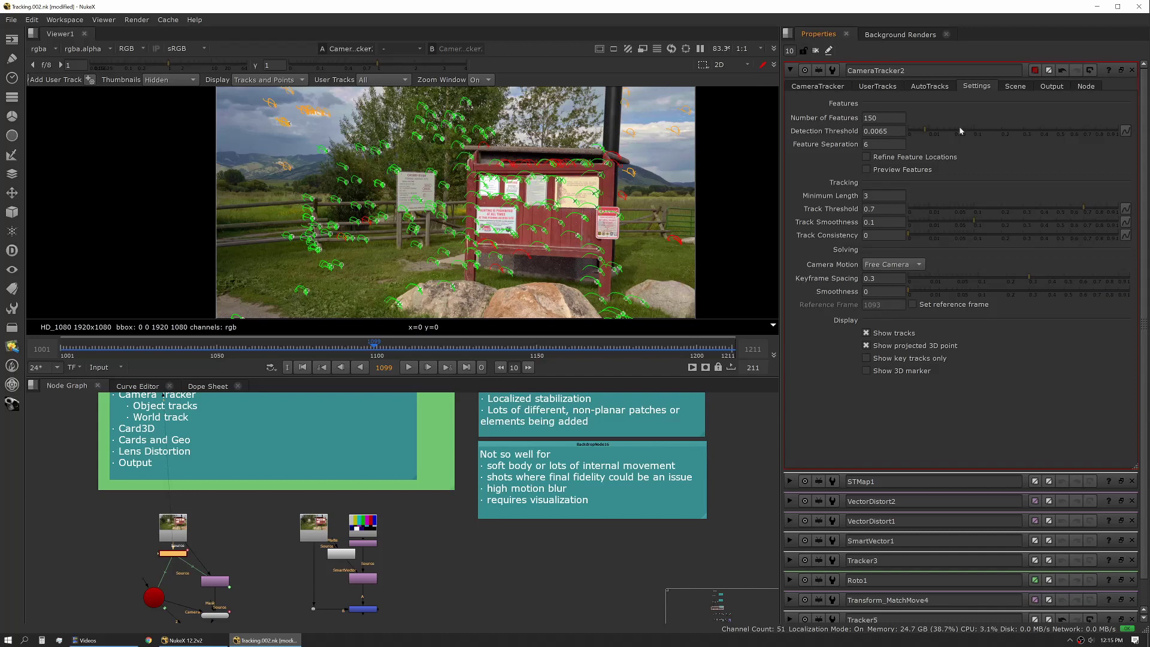
pyautogui.click(832, 86)
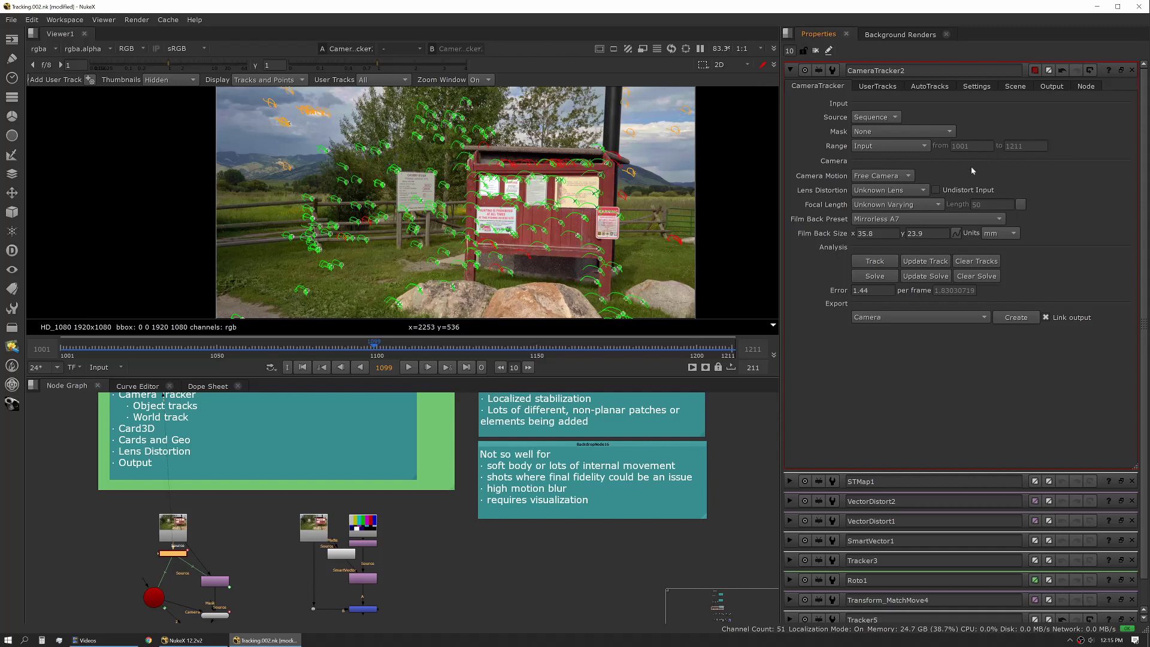
pyautogui.click(908, 178)
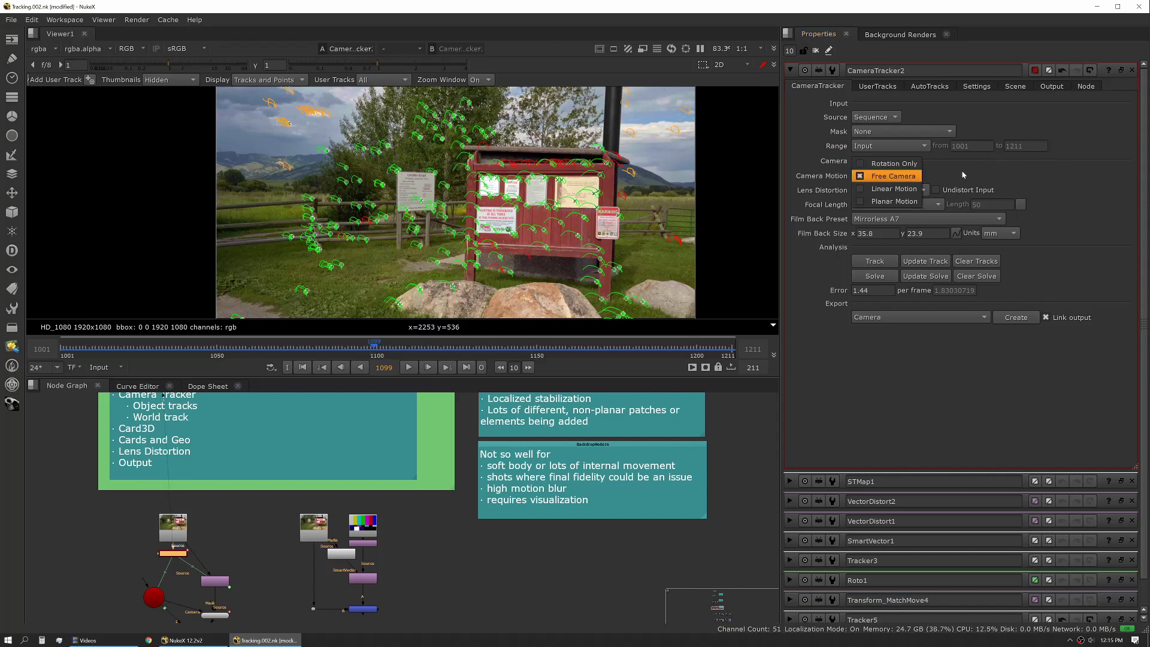
pyautogui.click(968, 177)
pyautogui.click(909, 191)
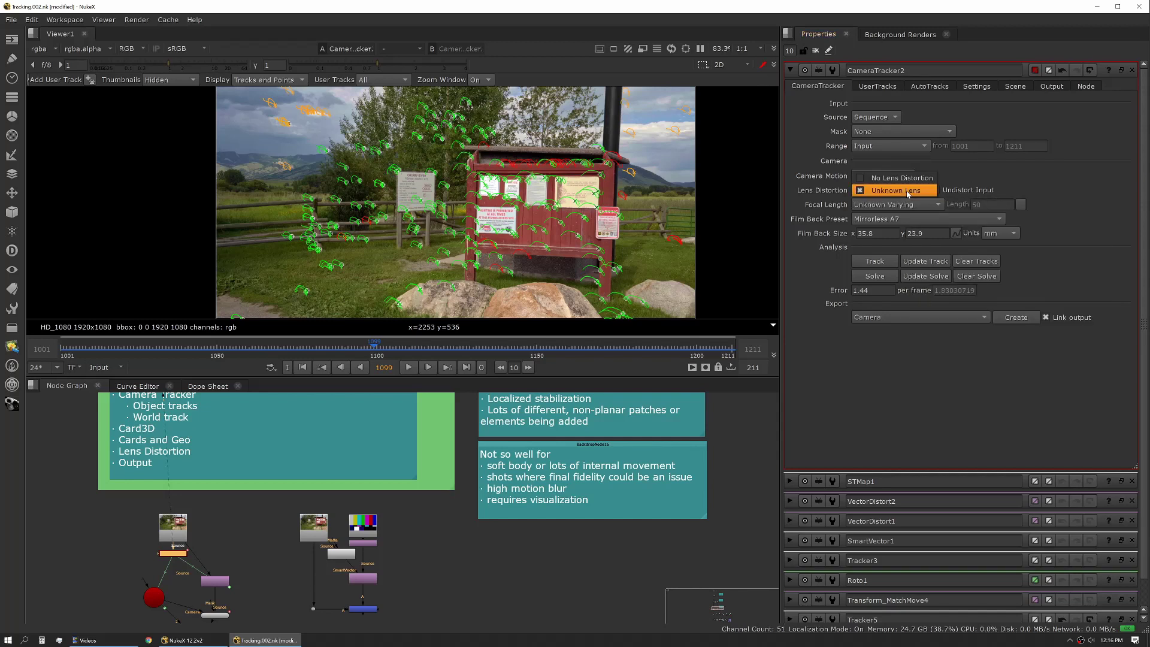
pyautogui.click(907, 190)
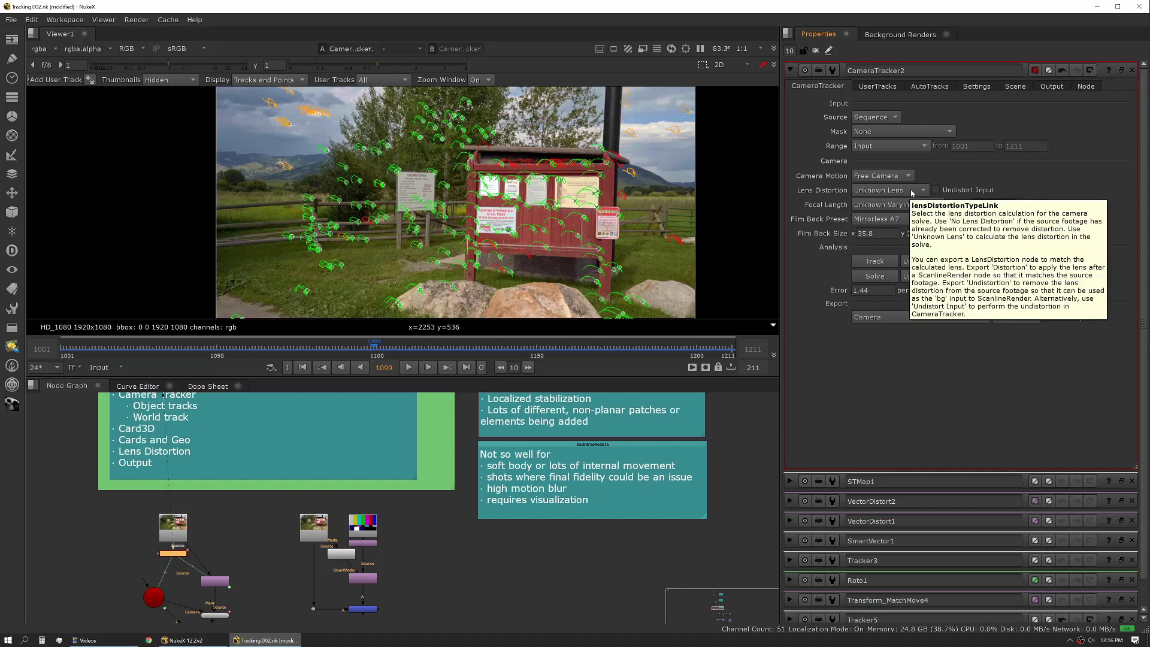
pyautogui.click(912, 192)
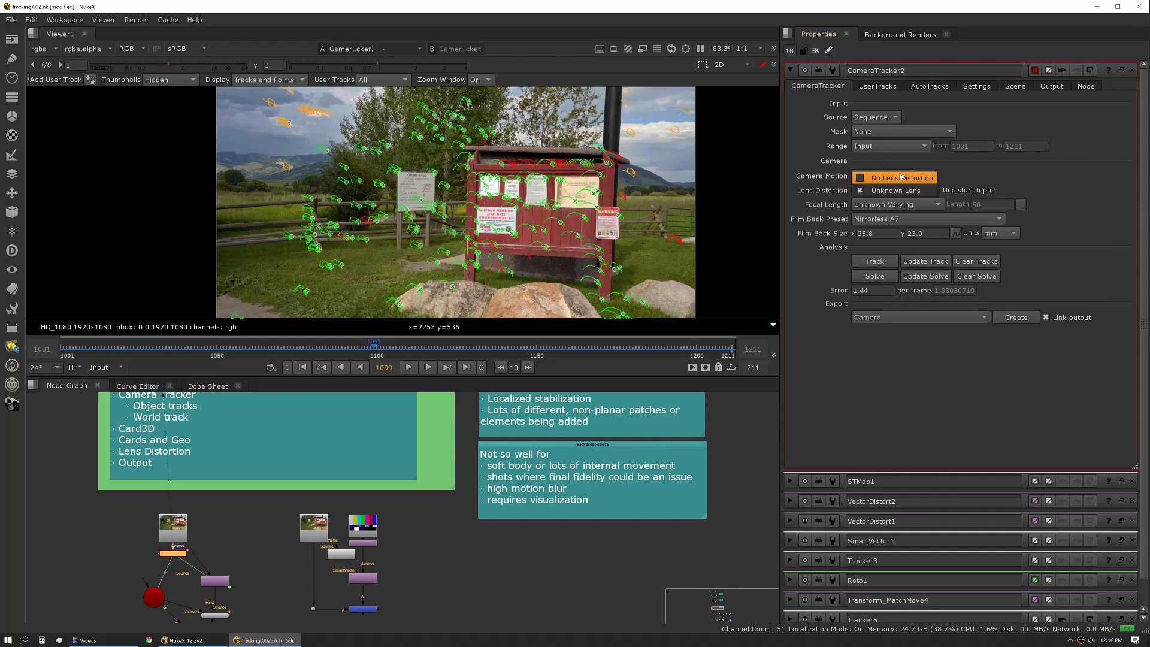
pyautogui.click(900, 178)
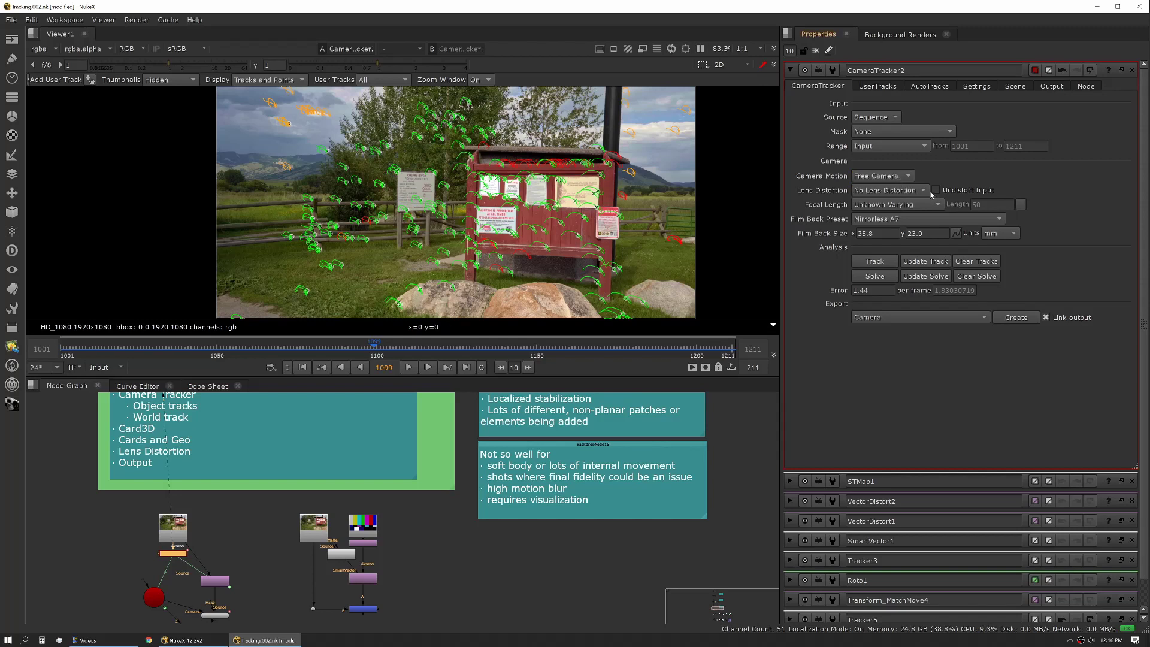
pyautogui.click(923, 191)
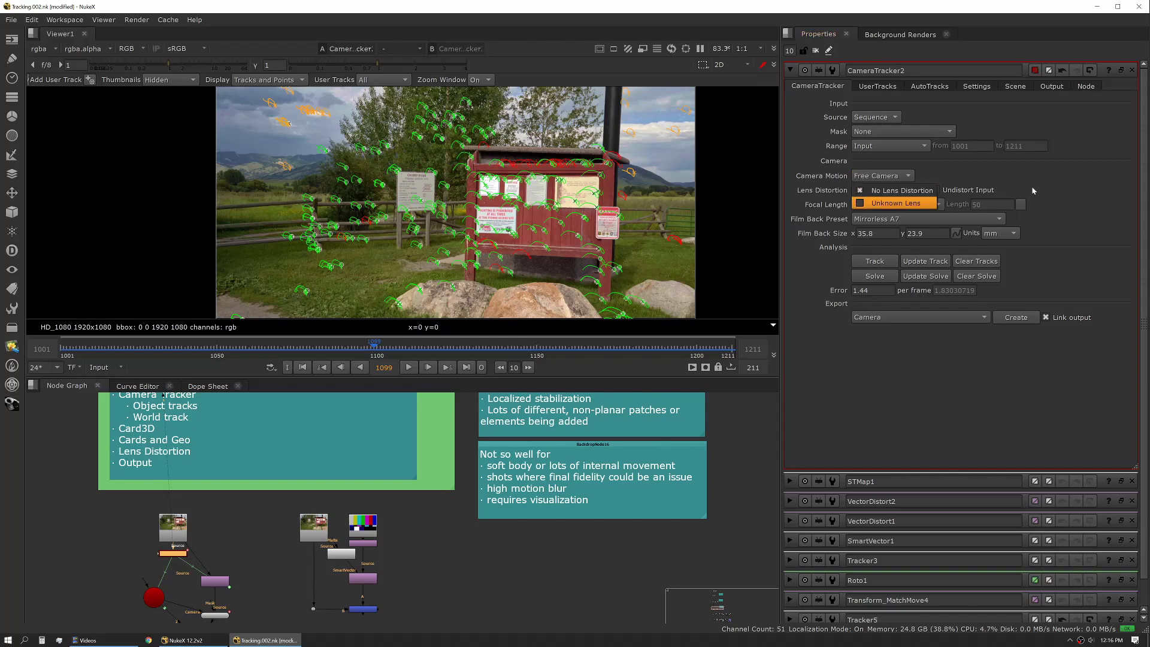
pyautogui.press('Up')
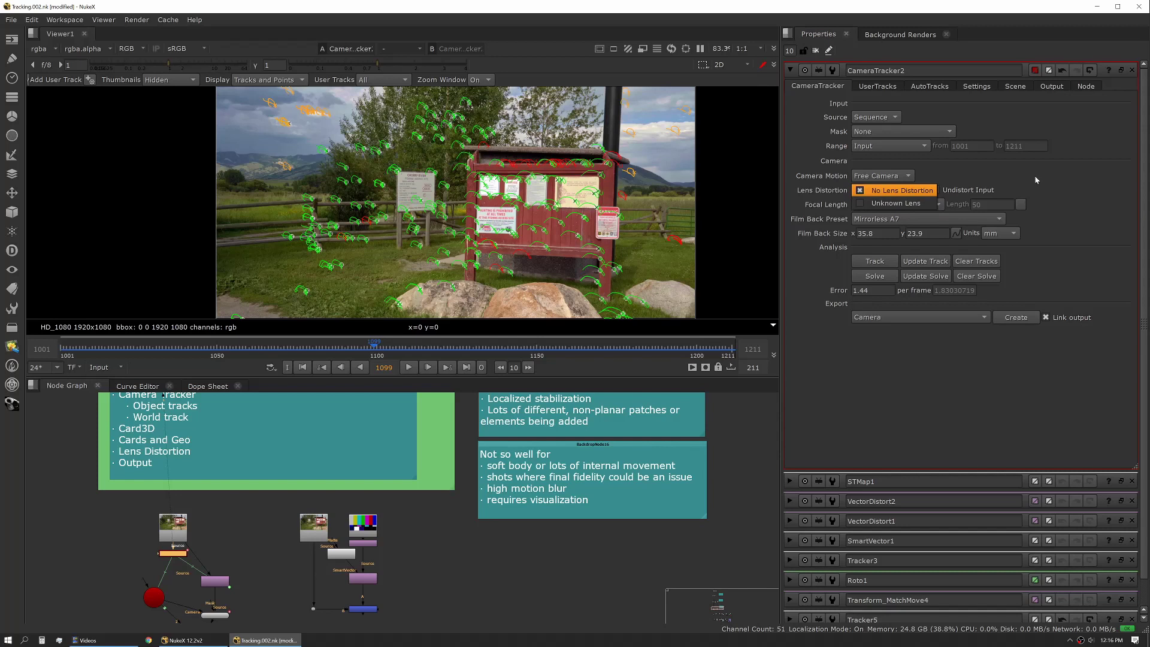
pyautogui.click(896, 203)
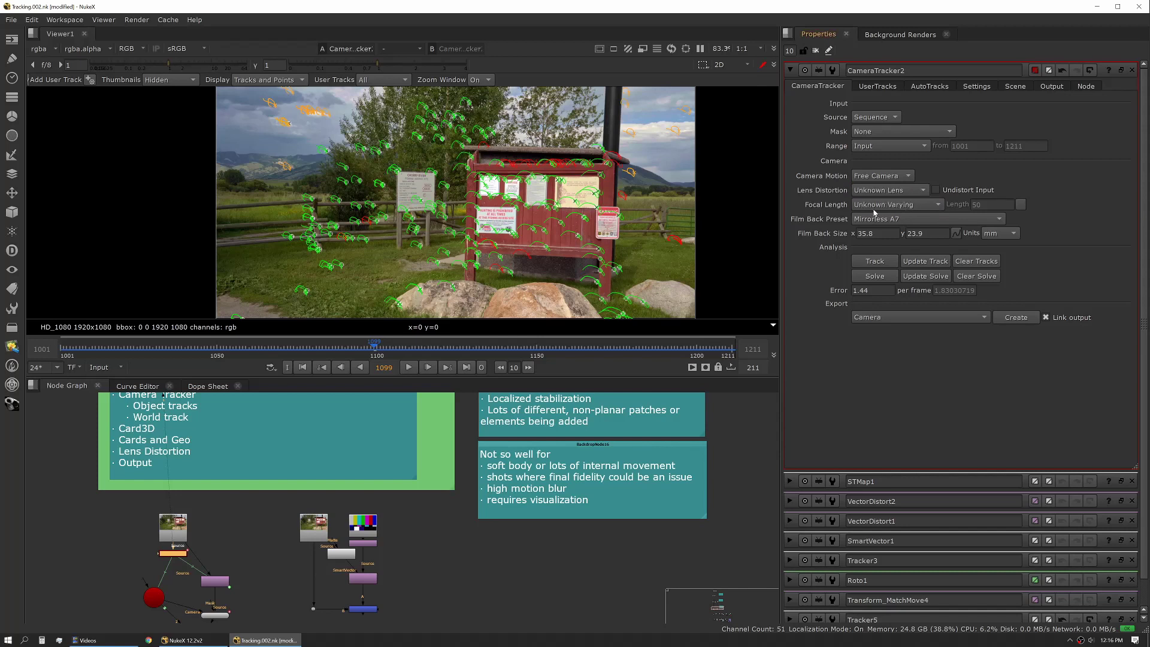
pyautogui.click(875, 208)
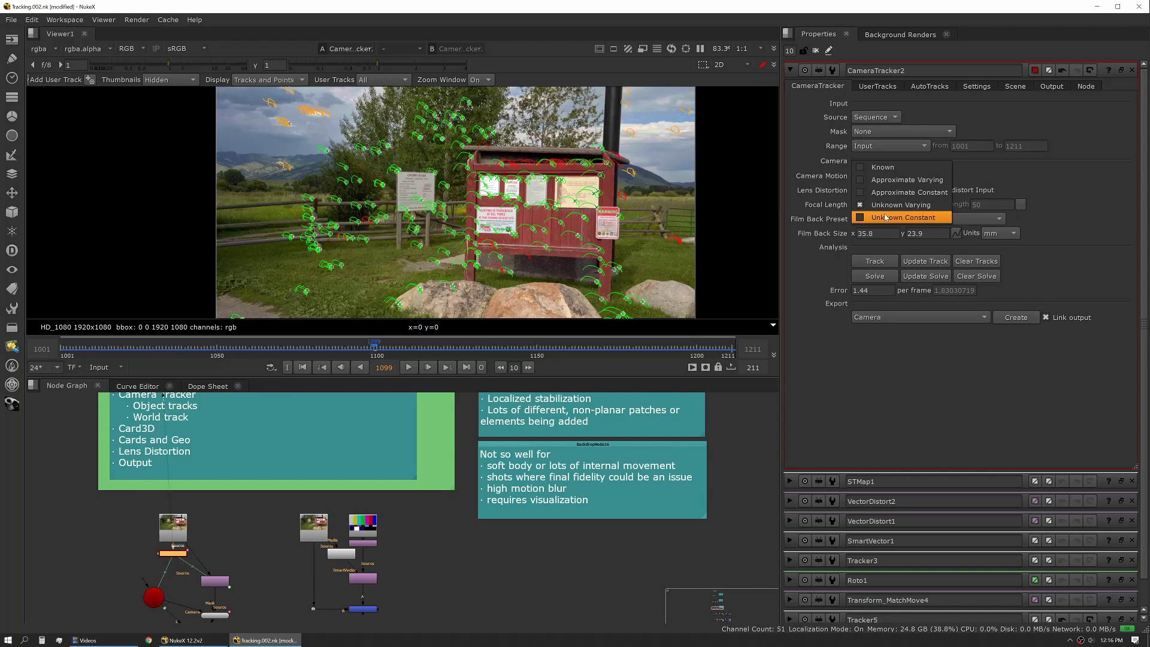
# Step: Set CameraTracker2's focal length to Unknown Constant and list the film back presets
pyautogui.click(885, 217)
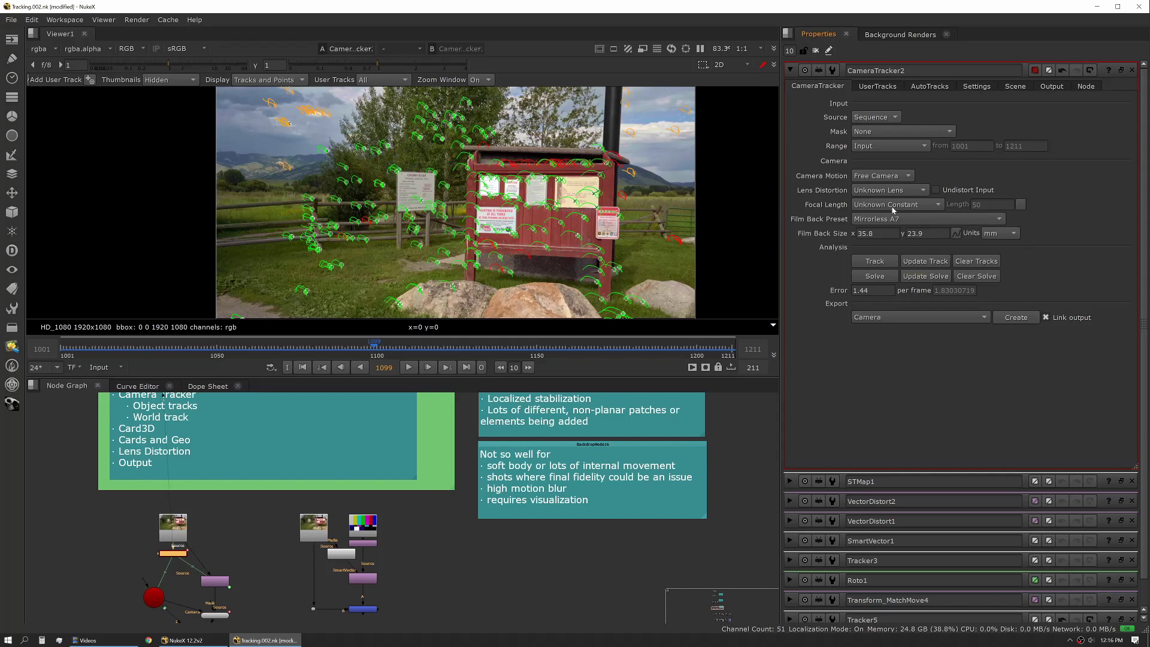
pyautogui.click(891, 205)
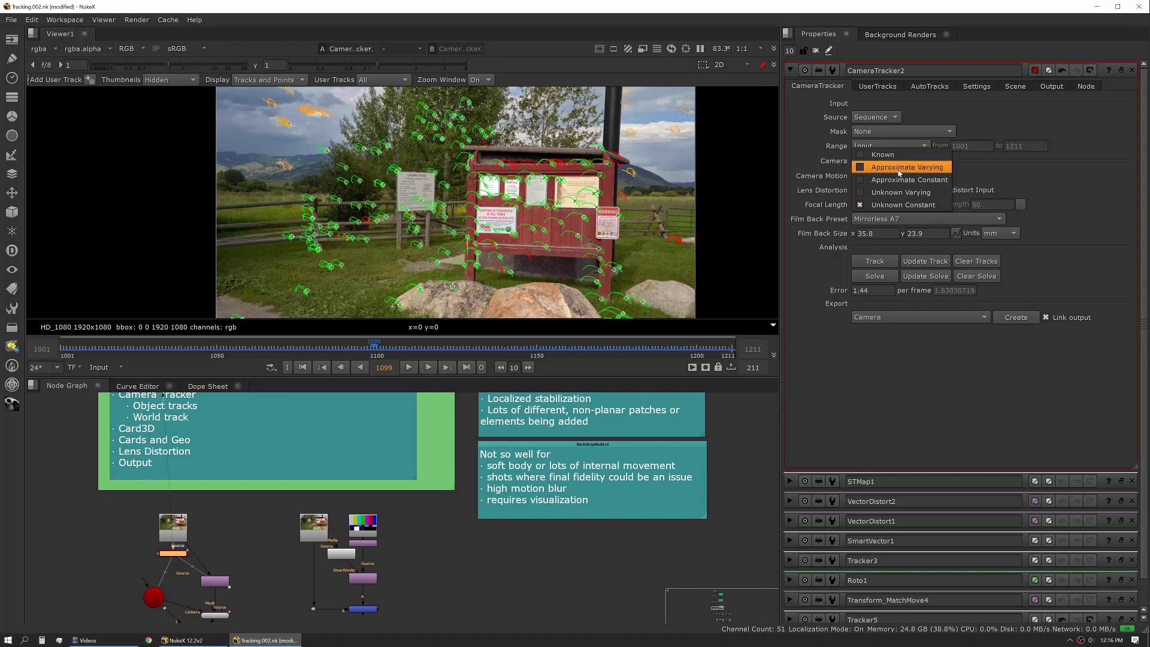
pyautogui.click(901, 205)
pyautogui.click(899, 219)
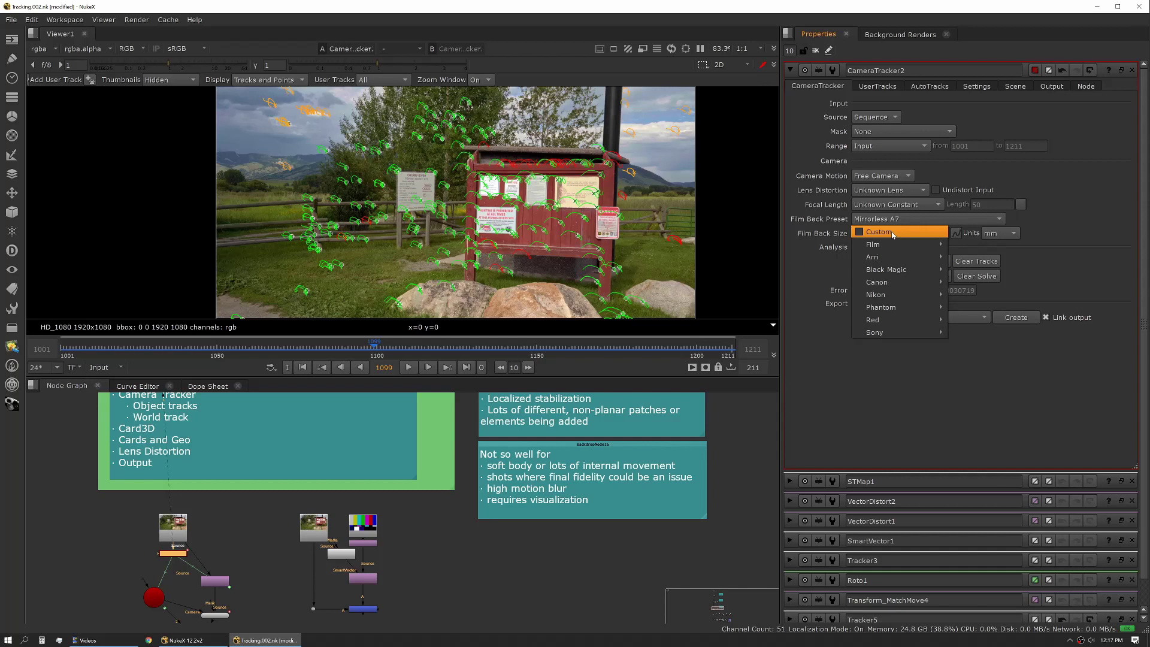
pyautogui.click(1065, 231)
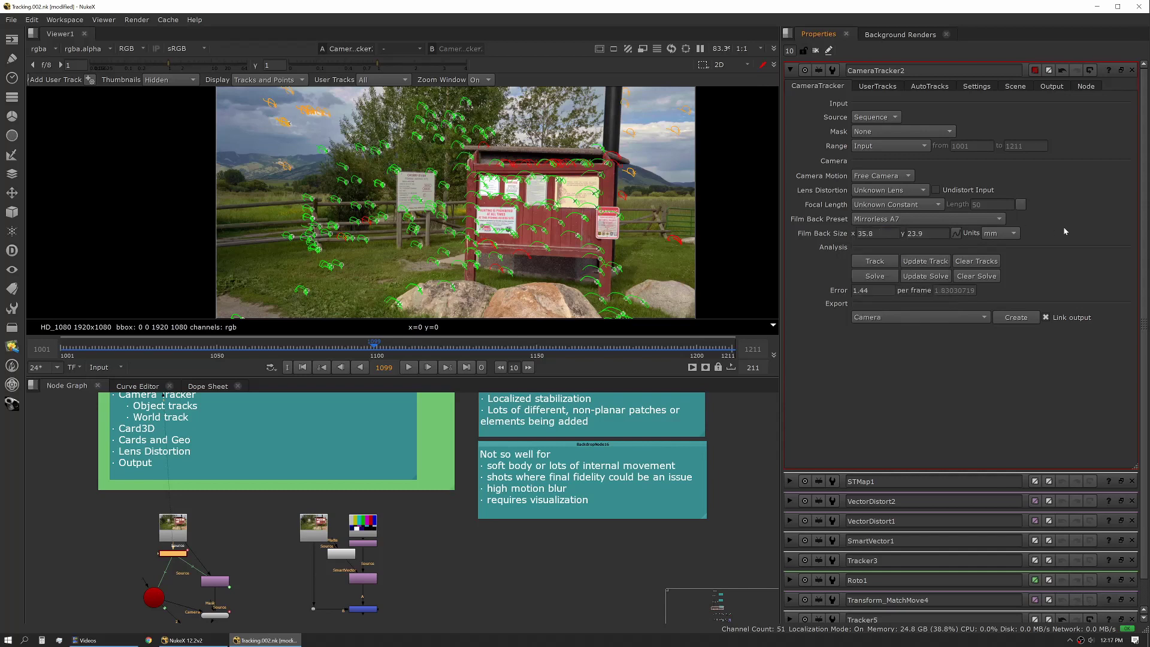
pyautogui.click(904, 220)
pyautogui.moveTo(925, 244)
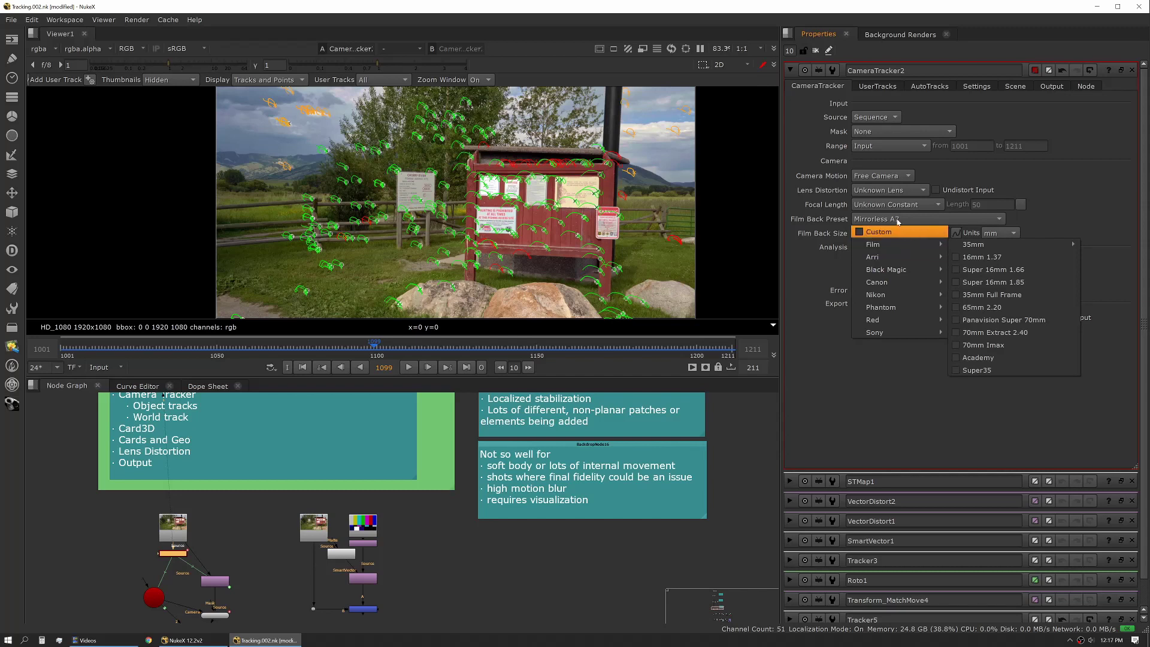
pyautogui.click(1064, 221)
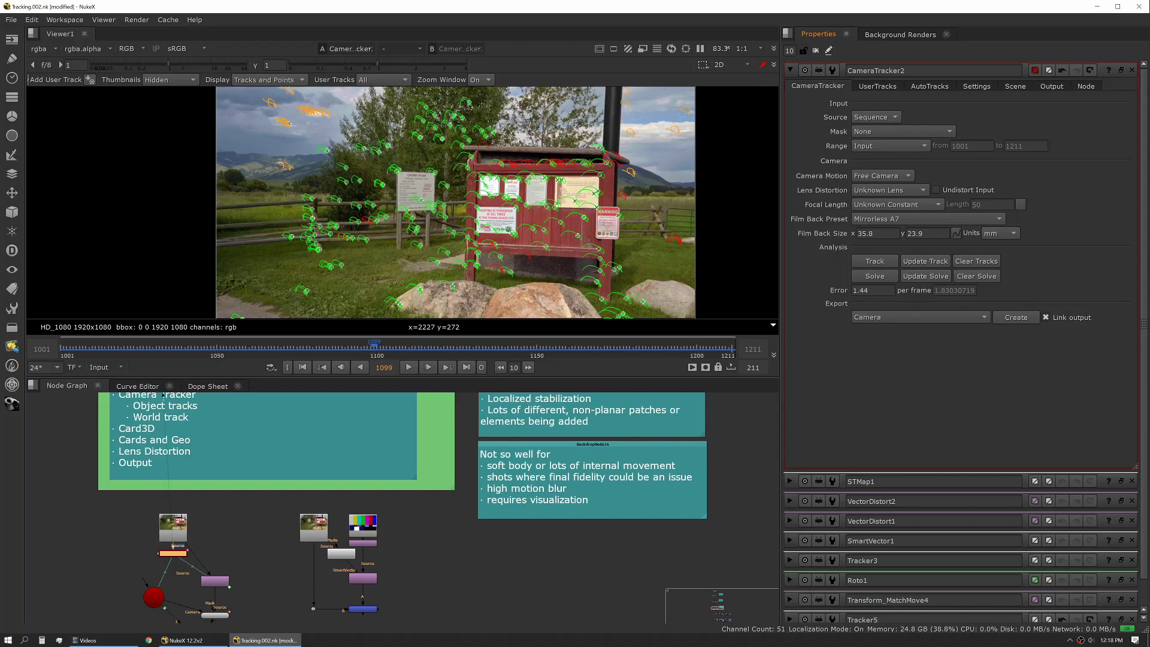
pyautogui.moveTo(876, 291); pyautogui.dragTo(834, 297)
# Step: Leave Export on Camera and deselect CameraTracker2 so the viewer shows the plain plate
pyautogui.click(886, 334)
pyautogui.click(893, 320)
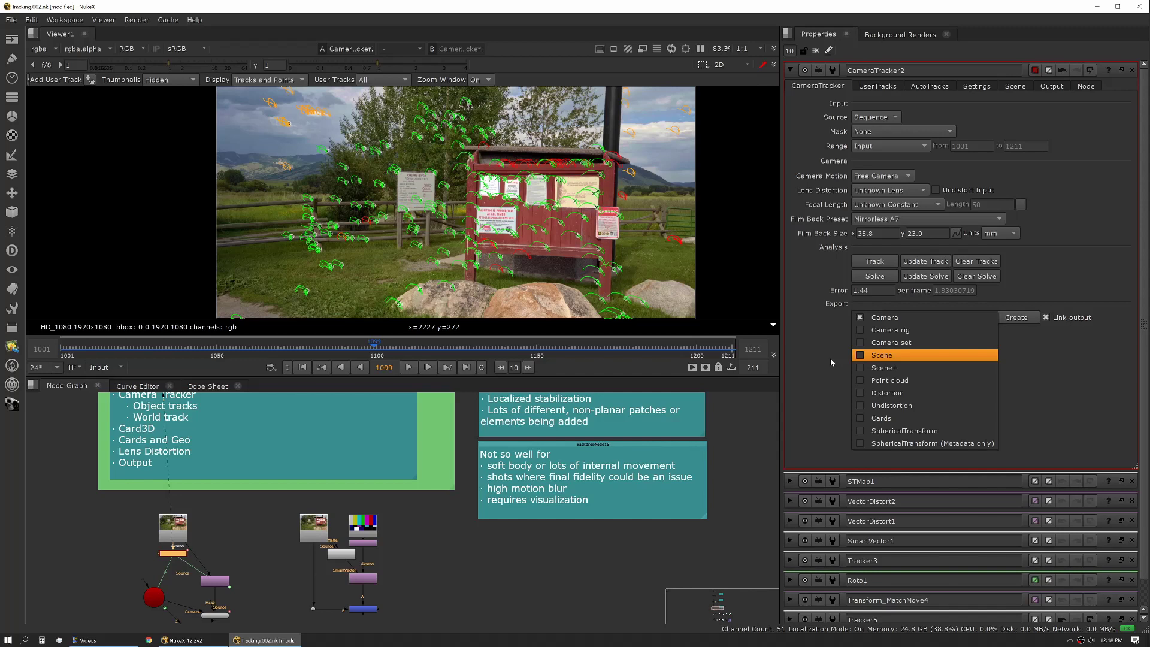
pyautogui.click(831, 362)
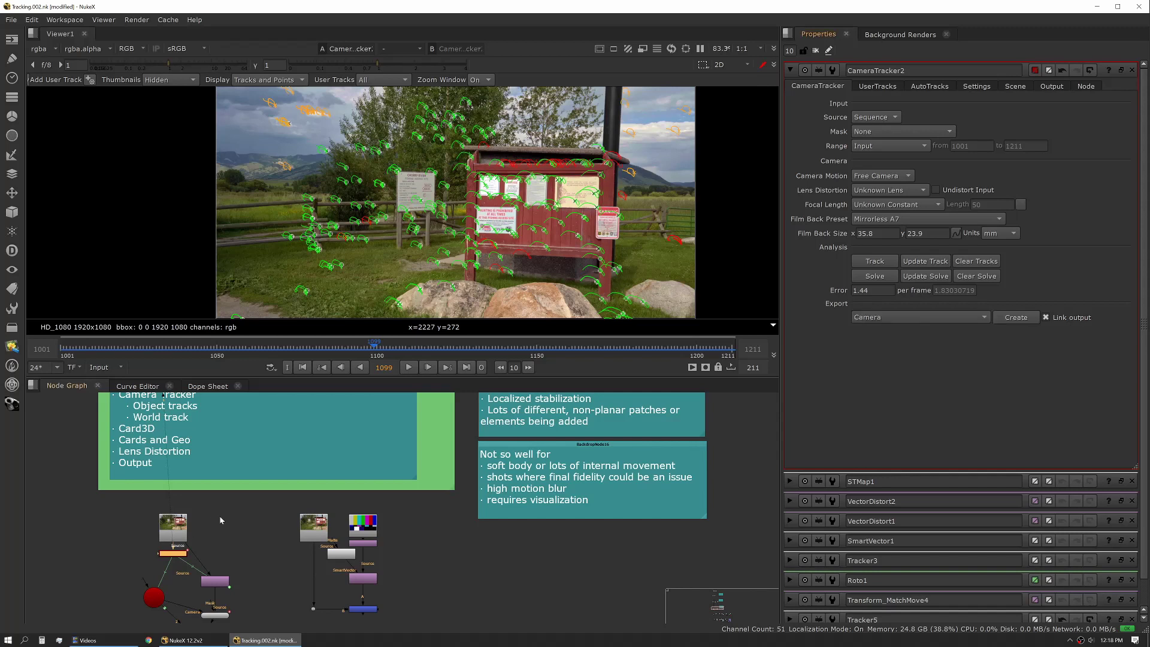
pyautogui.moveTo(181, 596); pyautogui.dragTo(201, 521, button='middle')
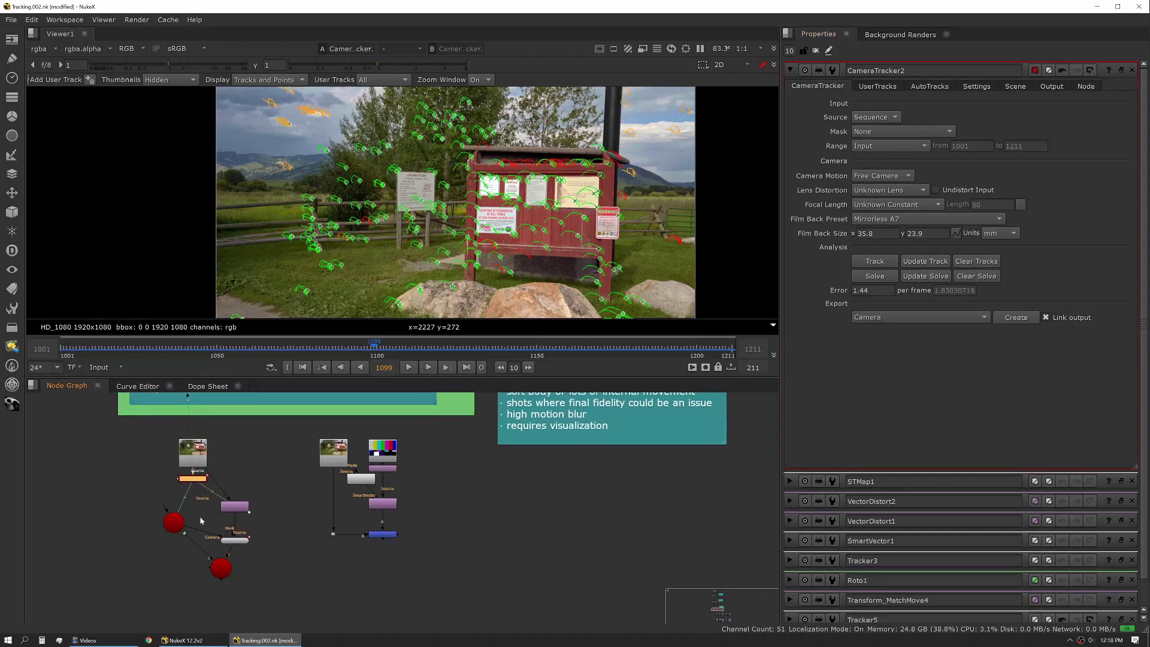
pyautogui.click(240, 508)
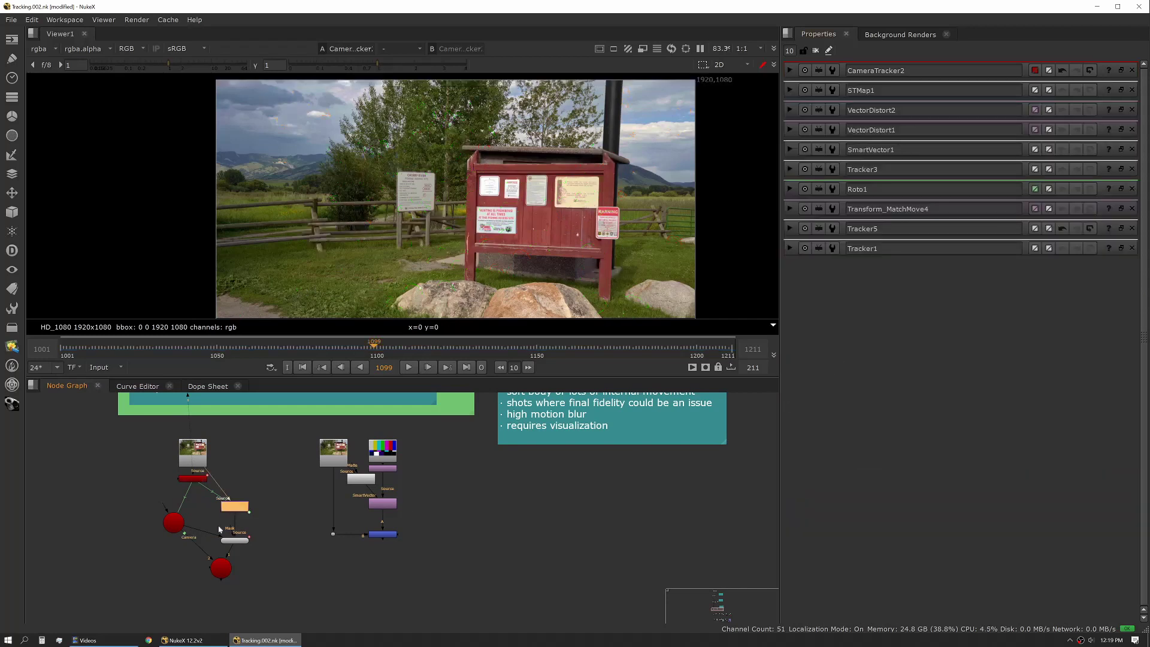
# Step: Create a Scene+ export from CameraTracker2, adding camera, point cloud, scene, render and lens distortion nodes
pyautogui.doubleClick(193, 478)
pyautogui.moveTo(193, 478); pyautogui.dragTo(94, 493)
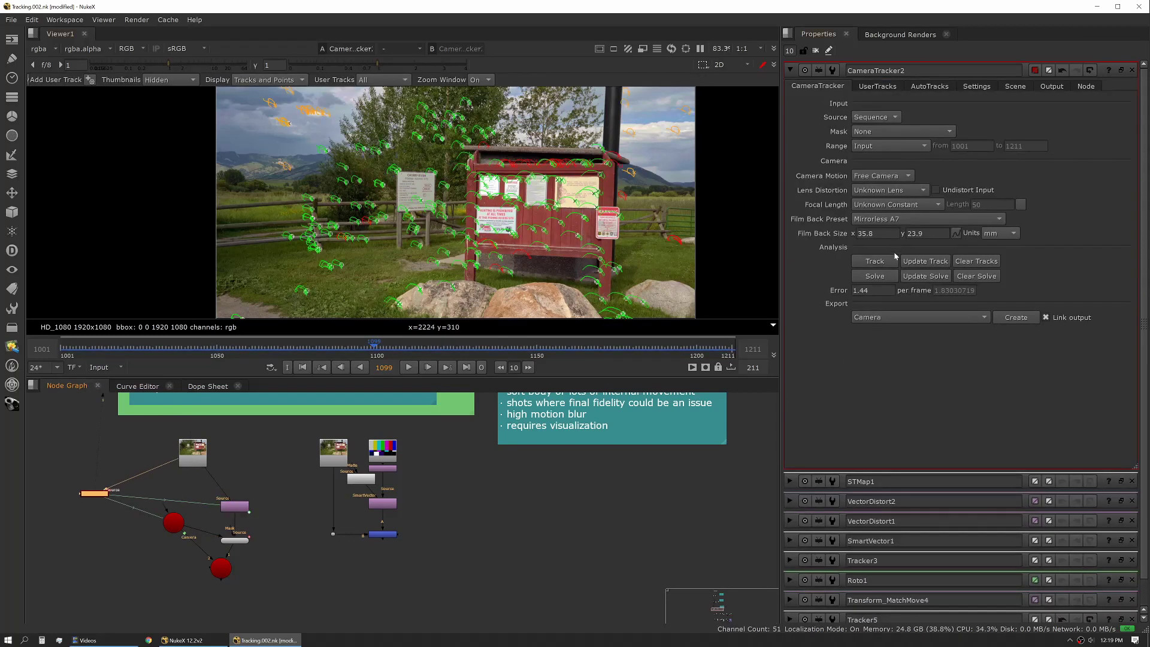
pyautogui.click(919, 317)
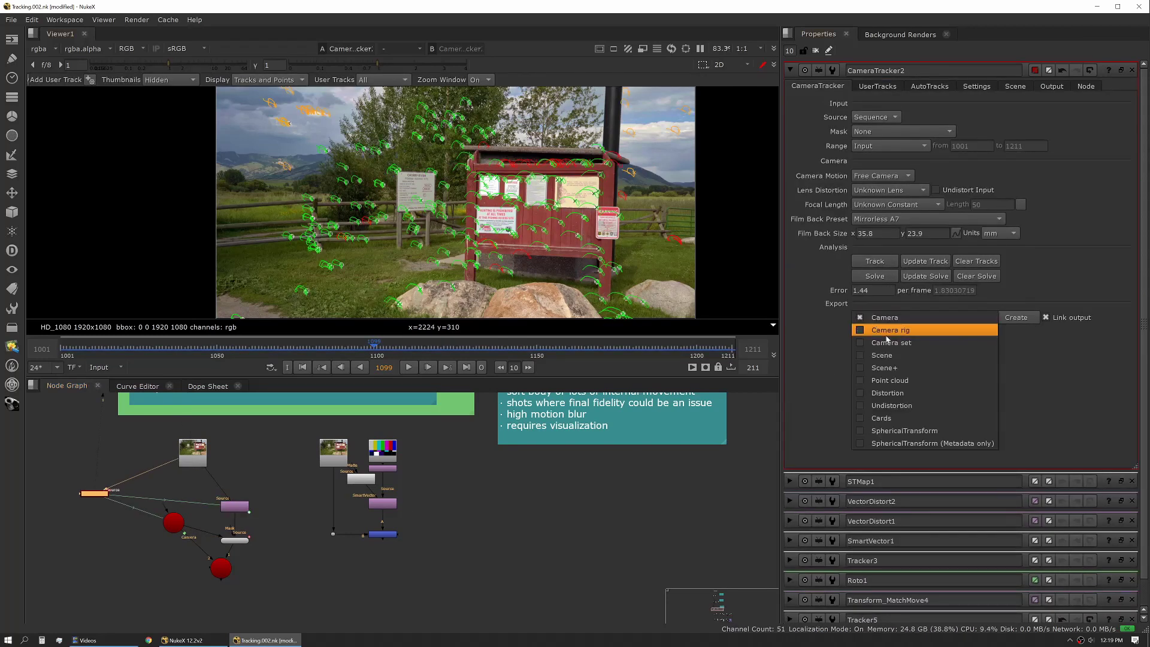
pyautogui.click(907, 369)
pyautogui.click(1018, 318)
# Step: View CameraTrackerPointCloud2, then CameraTracker2's tracked plate, in the viewer
pyautogui.moveTo(157, 595); pyautogui.dragTo(360, 497, button='middle')
pyautogui.scroll(4, 360, 497)
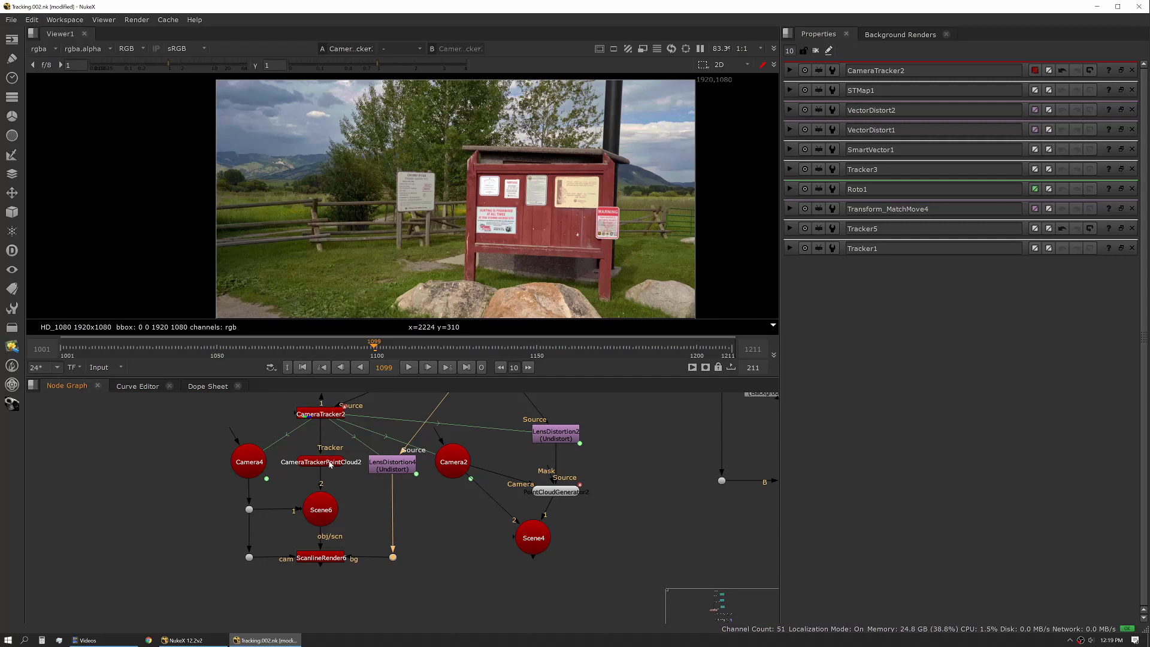
pyautogui.click(330, 464)
pyautogui.press('1')
pyautogui.press('Return')
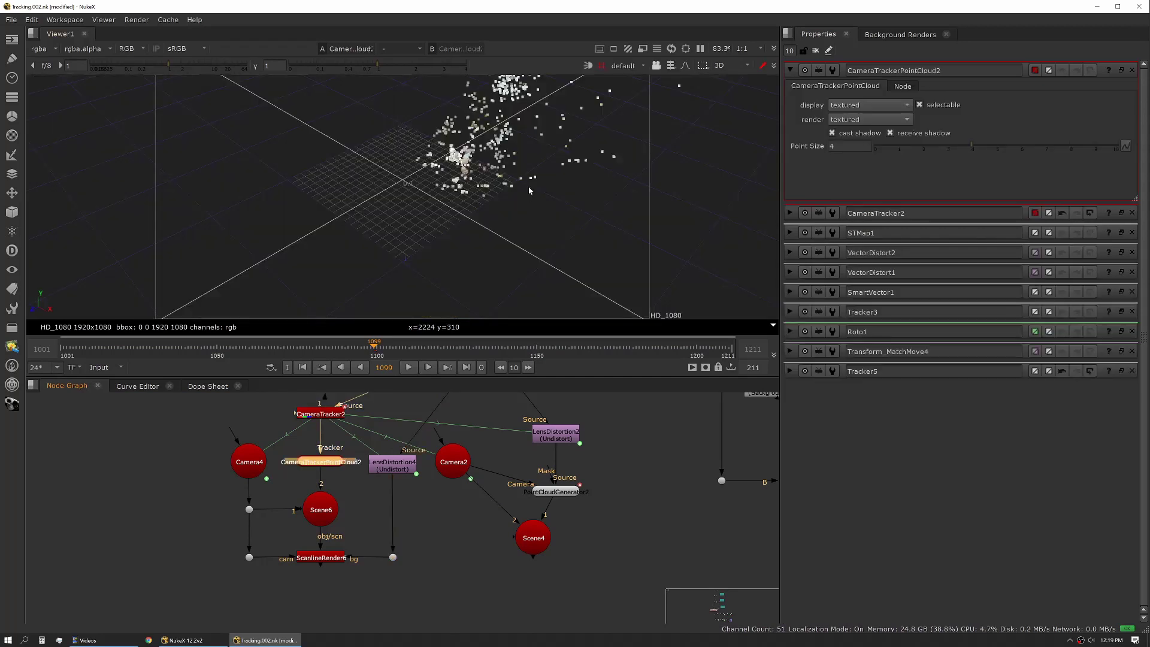
pyautogui.click(334, 412)
pyautogui.press('1')
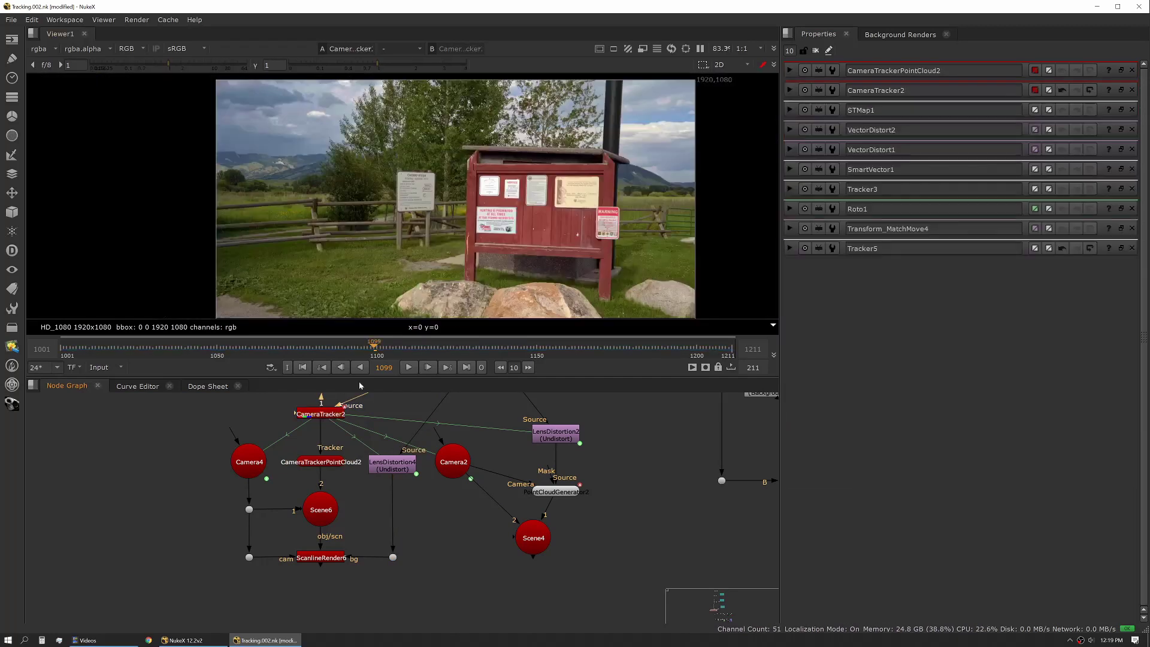
pyautogui.press('Return')
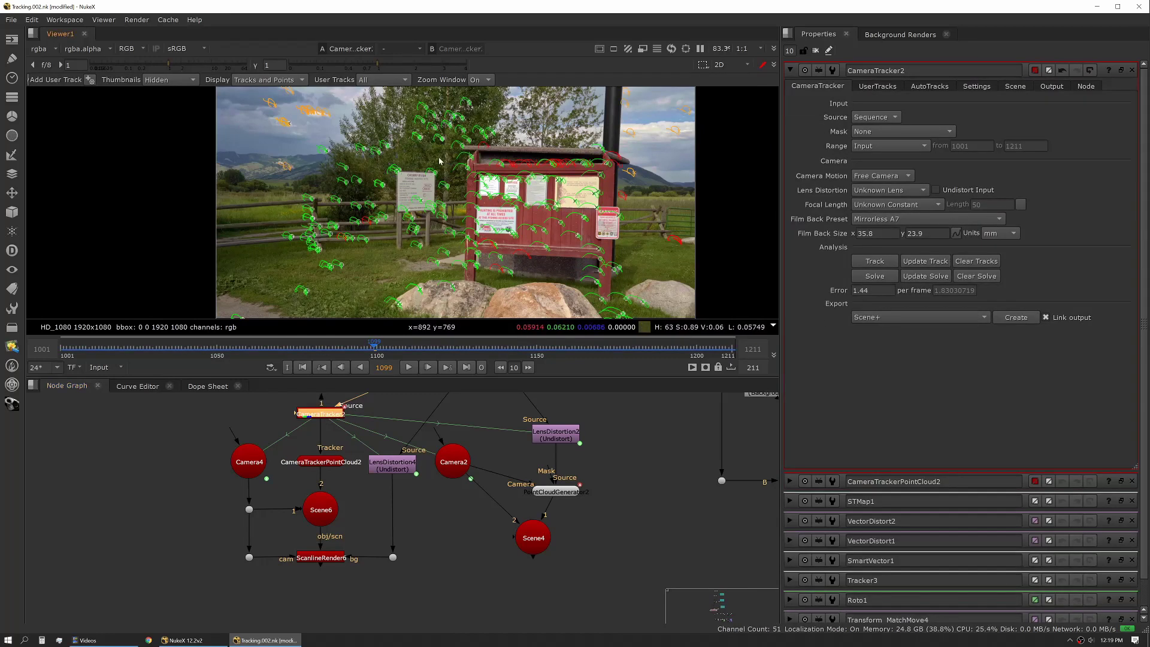
# Step: Orbit the 3D point cloud, then return to the tracker's 2D plate with track overlays
pyautogui.press('Tab')
pyautogui.keyDown('ctrl'); pyautogui.moveTo(478, 162); pyautogui.dragTo(468, 141); pyautogui.keyUp('ctrl')
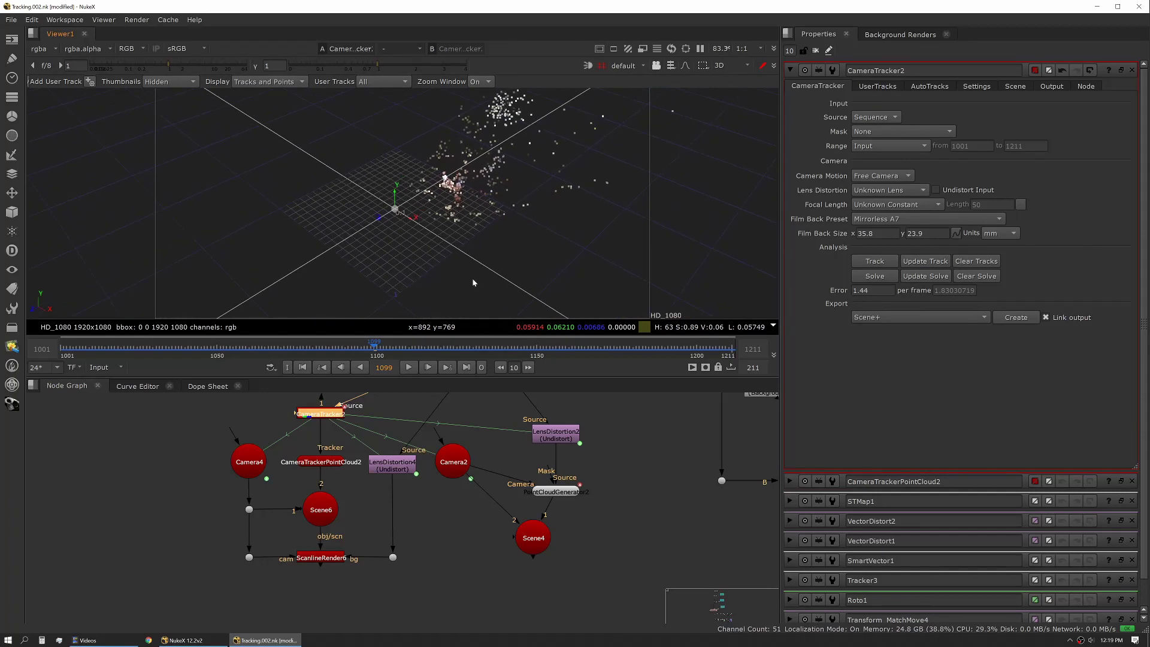
pyautogui.click(322, 415)
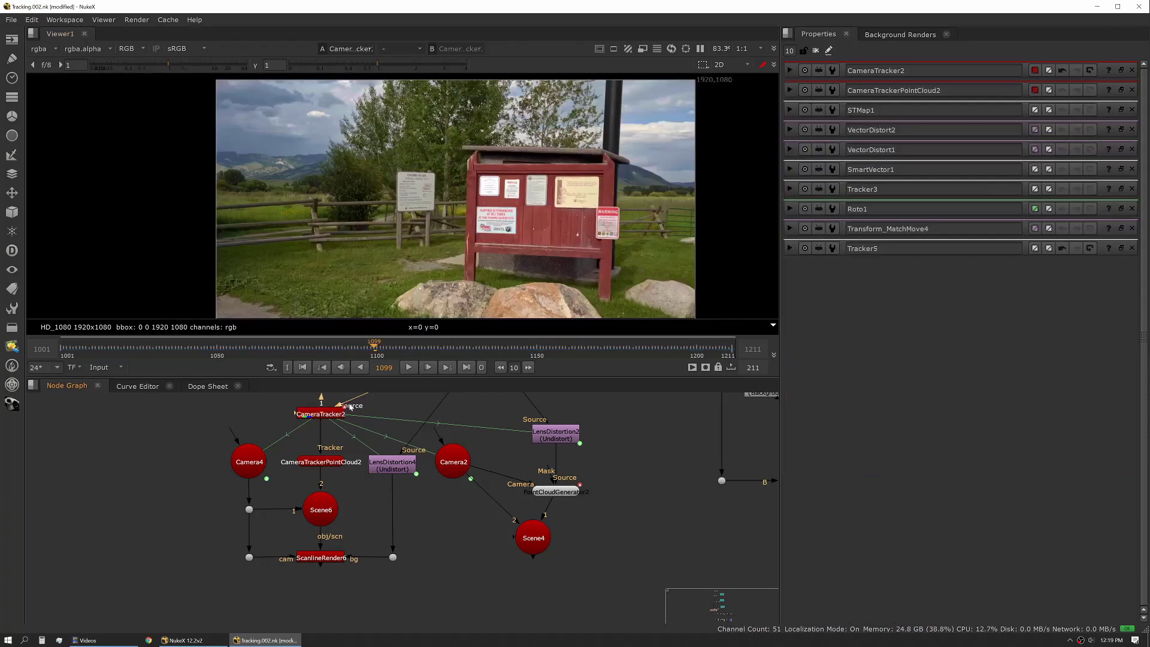
pyautogui.doubleClick(329, 415)
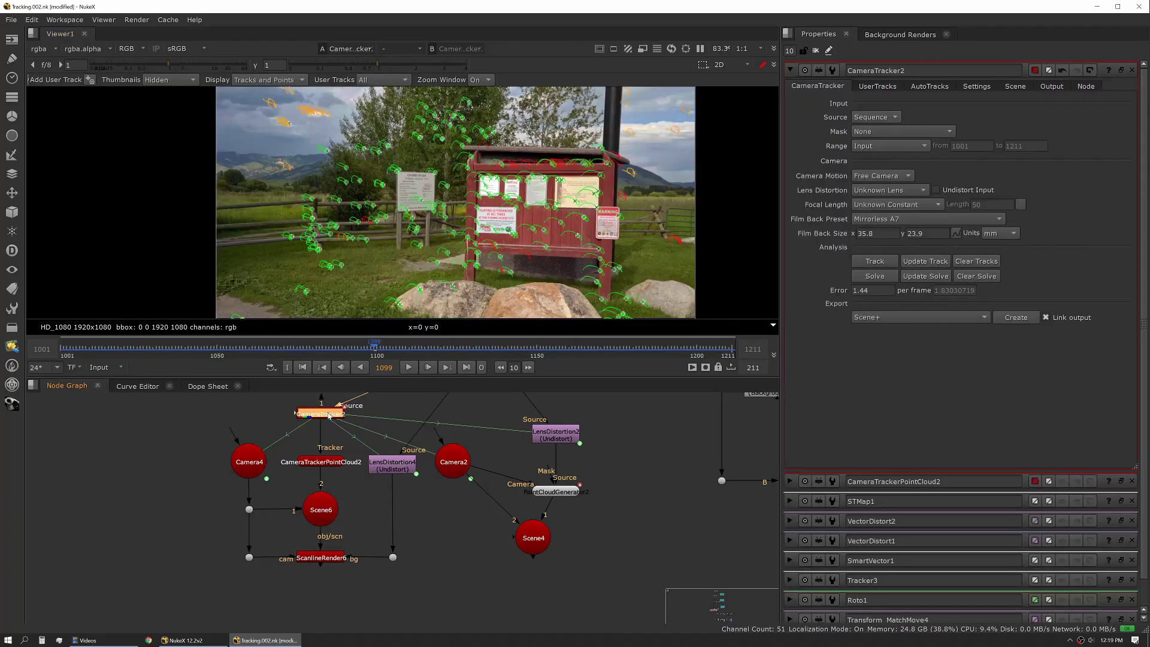
# Step: View Scene6 in 3D, then LensDistortion4's undistorted plate zoomed in
pyautogui.click(325, 519)
pyautogui.press('1')
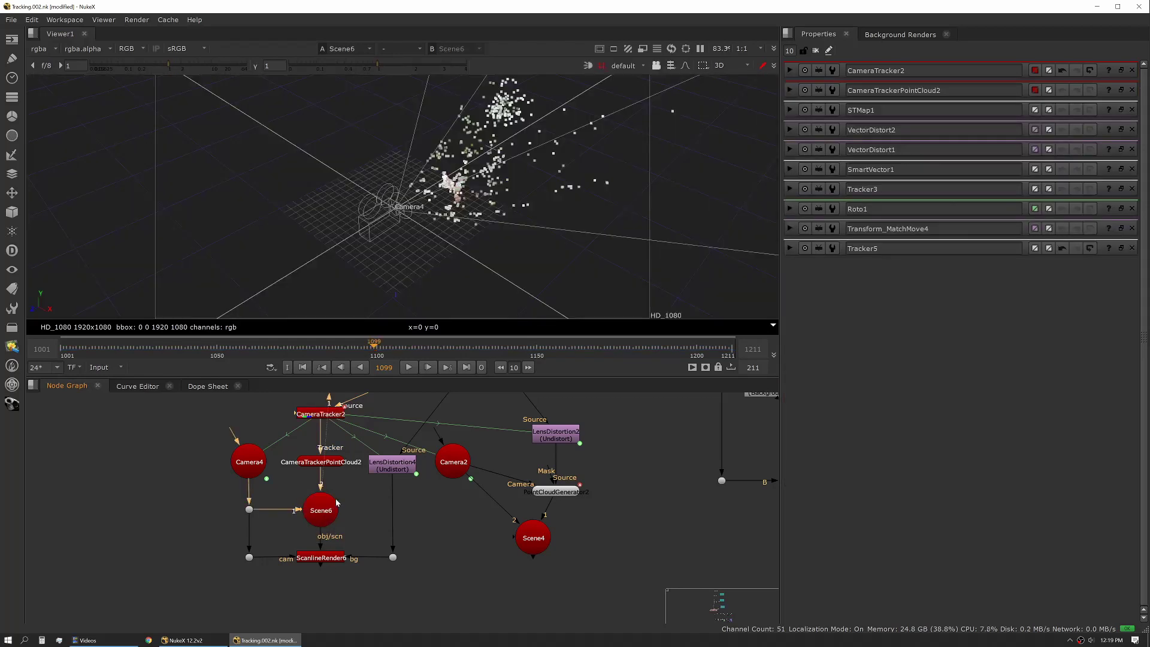
pyautogui.click(393, 466)
pyautogui.press('1')
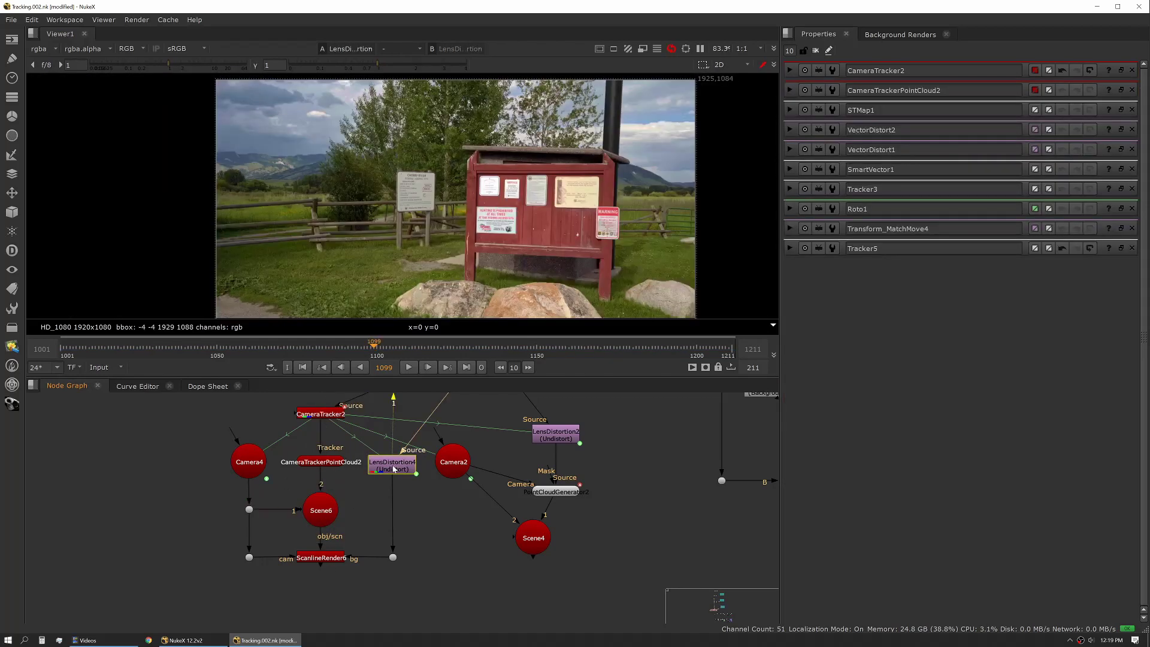
pyautogui.scroll(3, 427, 247)
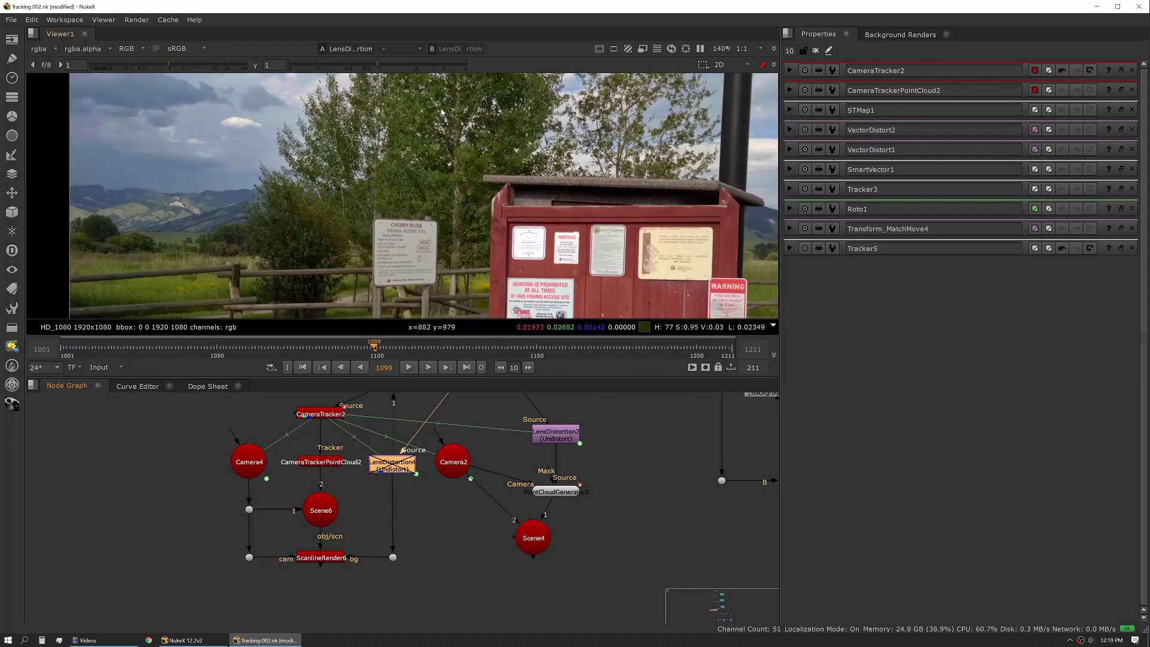
pyautogui.scroll(4, 446, 213)
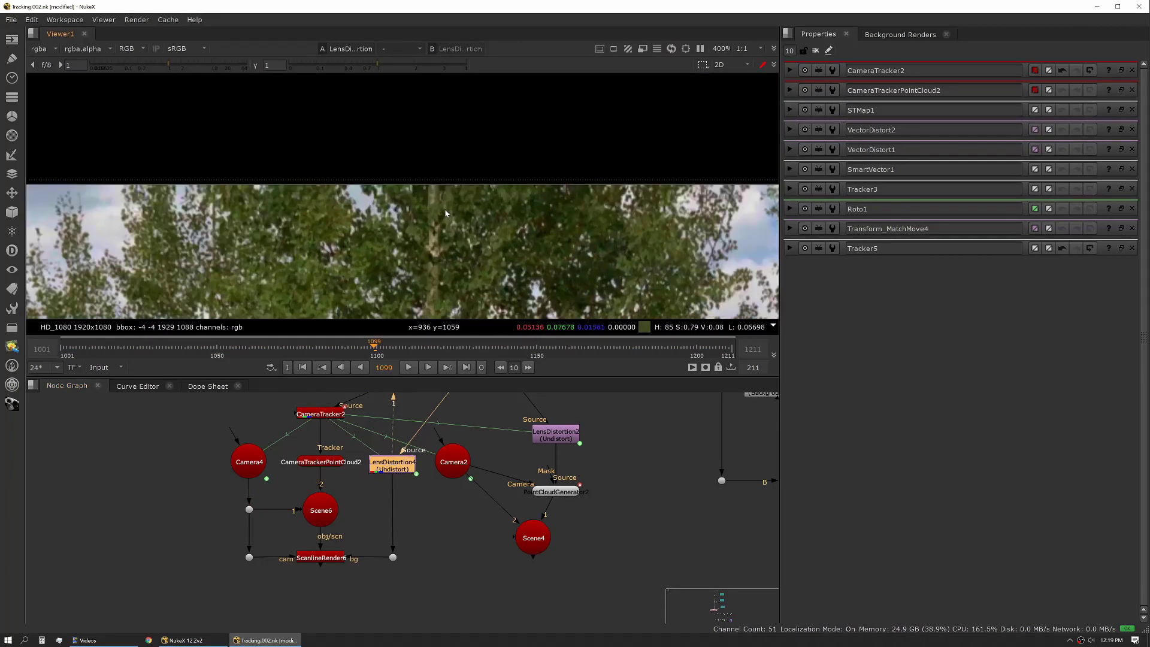
pyautogui.scroll(-3, 446, 213)
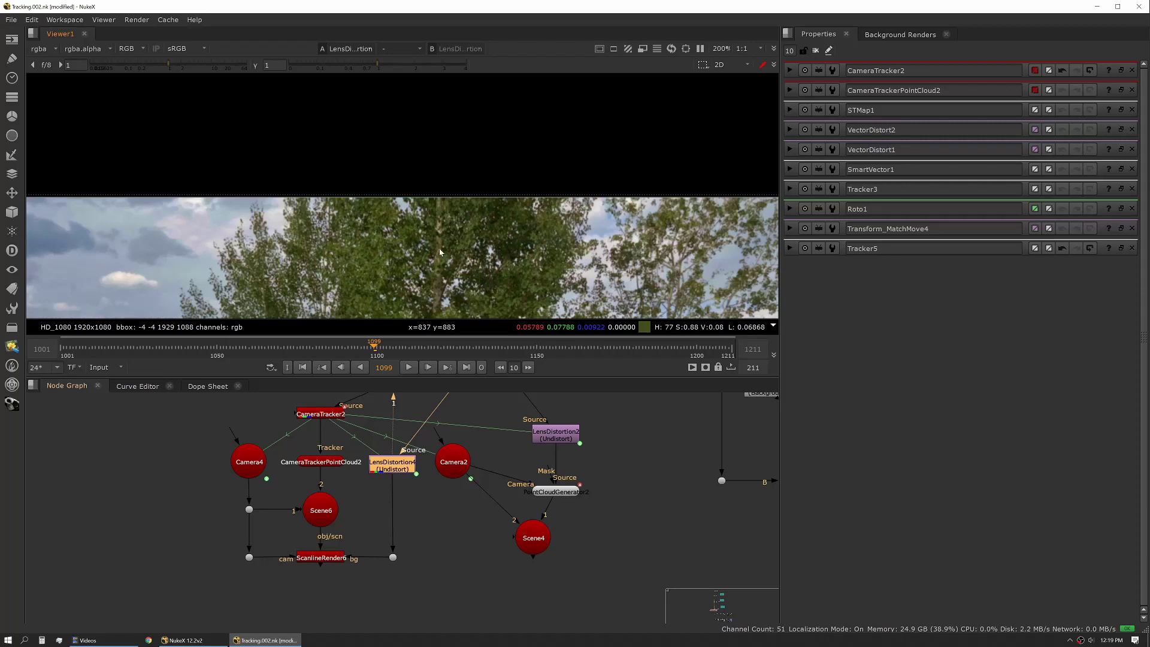
# Step: Check ScanlineRender6's rendered points, then delete the five Scene+ export nodes
pyautogui.click(321, 558)
pyautogui.press('1')
pyautogui.scroll(-4, 420, 174)
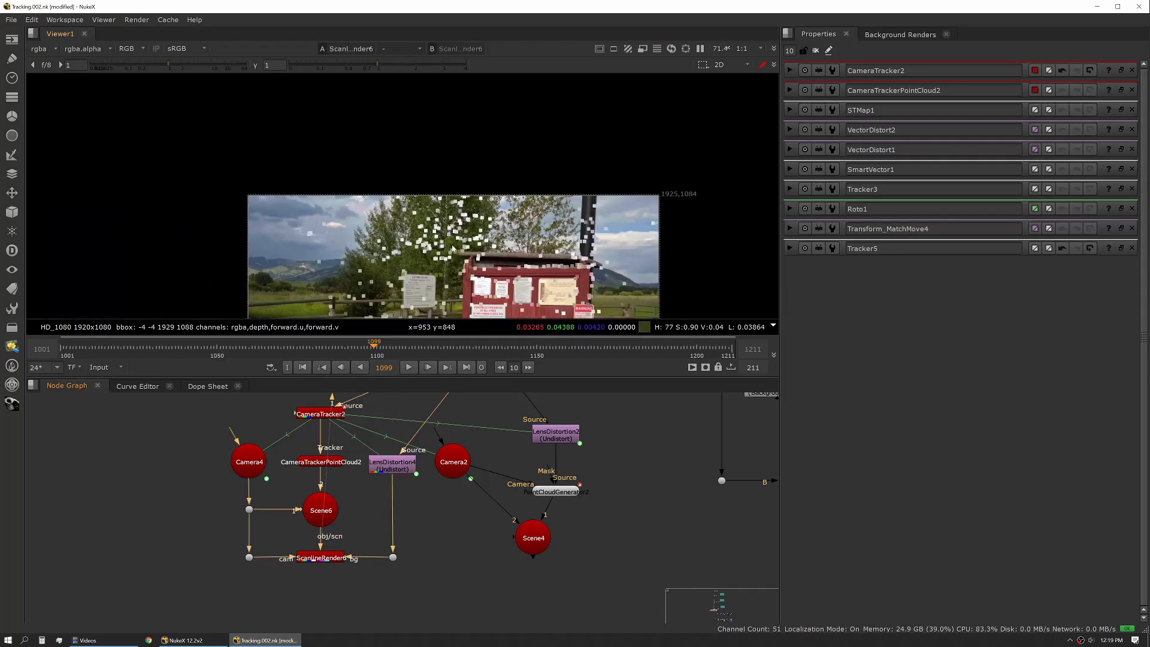
pyautogui.moveTo(419, 174); pyautogui.dragTo(391, 165, button='middle')
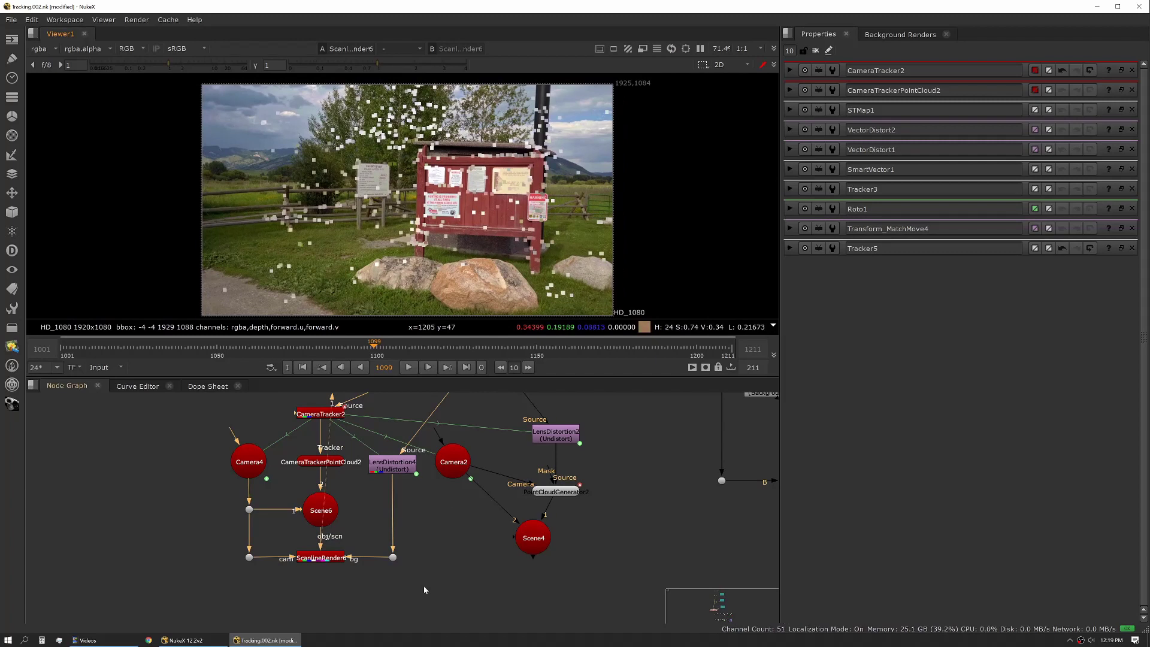
pyautogui.moveTo(424, 590); pyautogui.dragTo(190, 429)
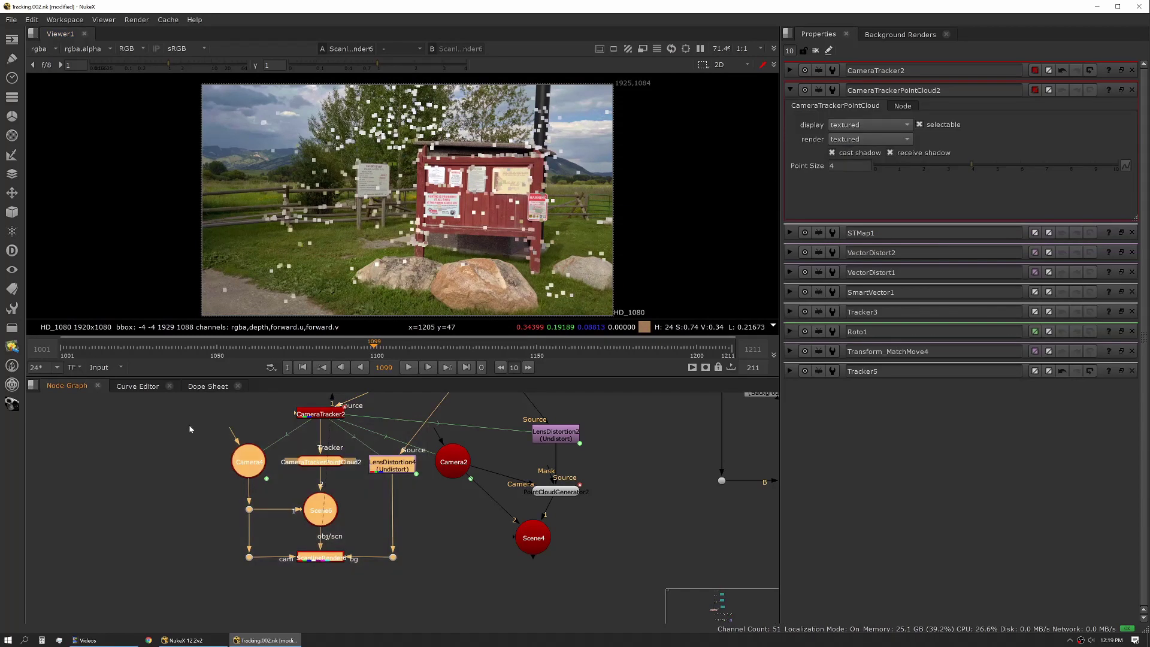
pyautogui.press('Delete')
# Step: Move CameraTracker2 above Camera2 and select the PointCloudGenerator2 node
pyautogui.doubleClick(320, 415)
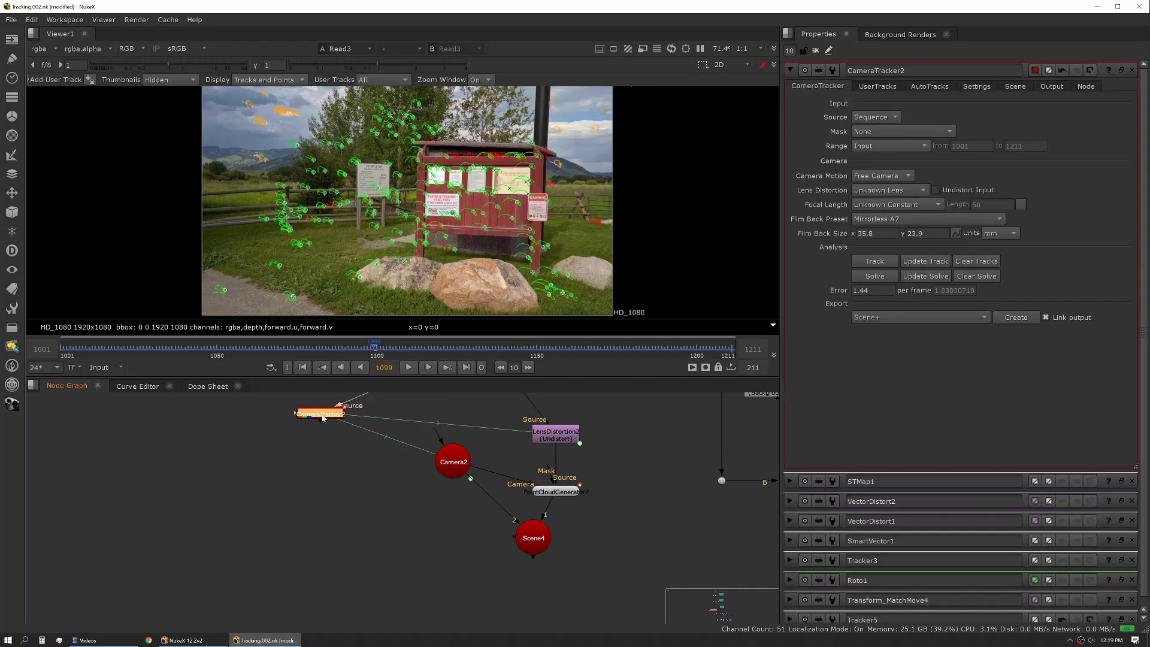
pyautogui.moveTo(320, 415); pyautogui.dragTo(455, 408)
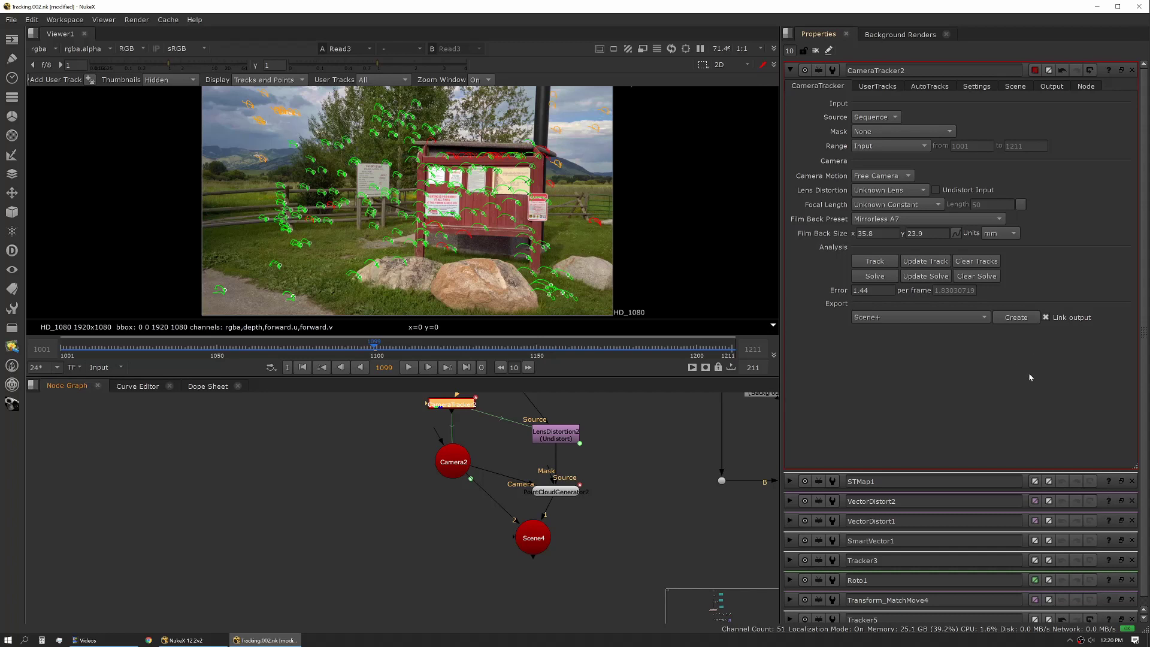
pyautogui.moveTo(654, 462); pyautogui.dragTo(531, 488, button='middle')
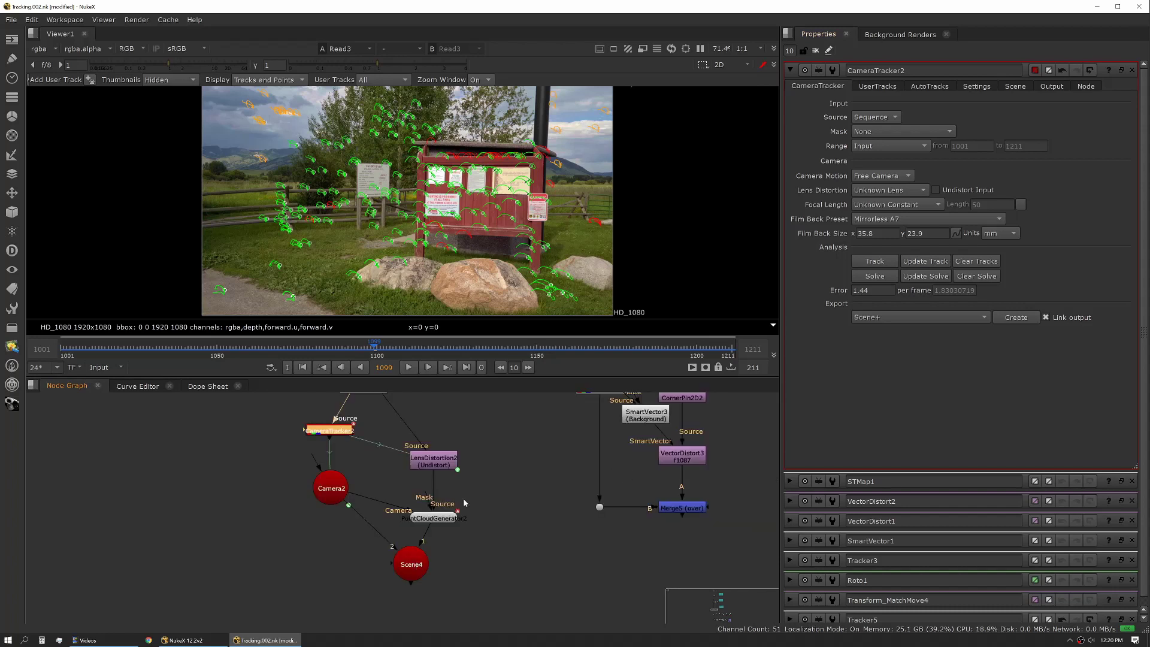
pyautogui.click(444, 519)
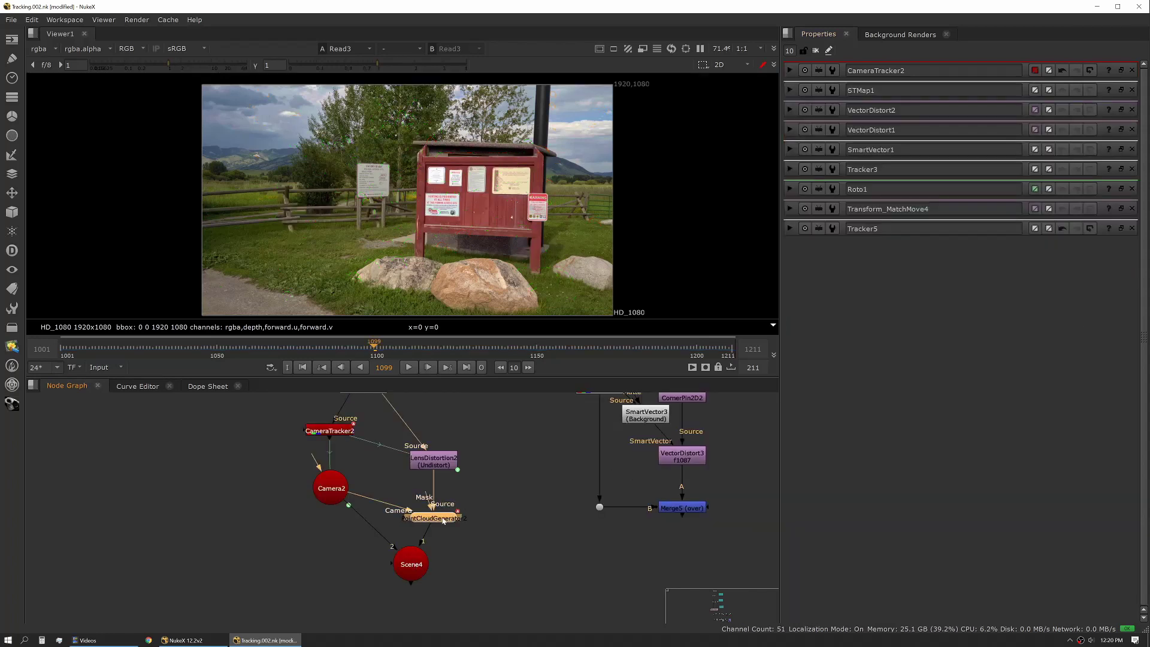
pyautogui.moveTo(431, 516); pyautogui.dragTo(442, 514, button='middle')
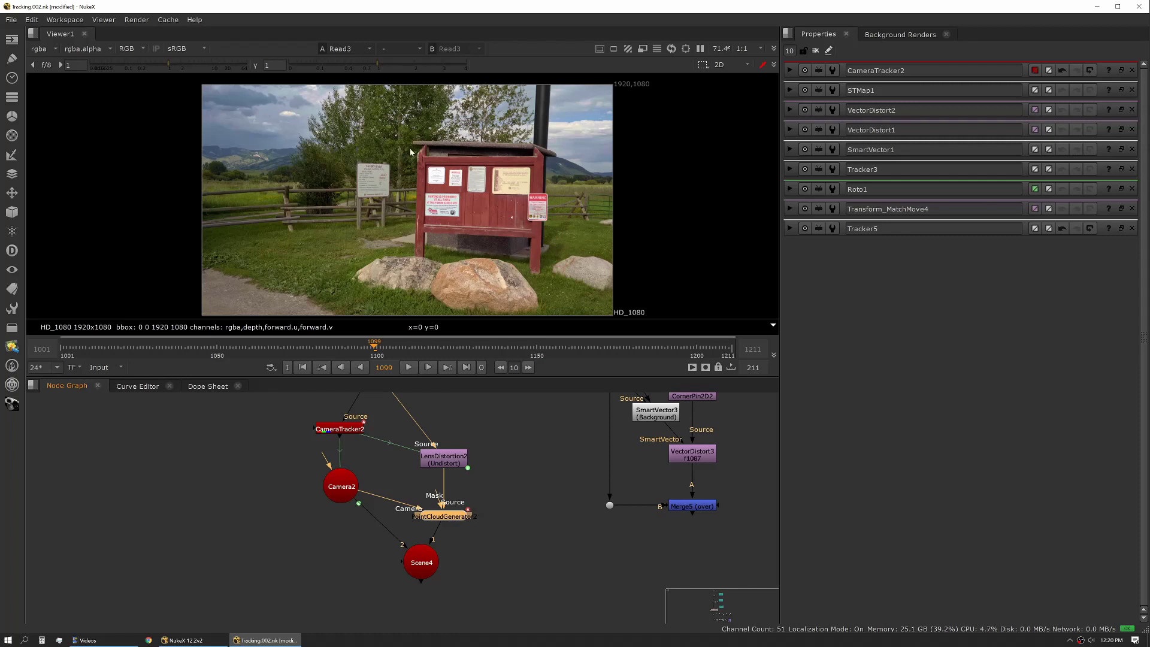
# Step: View and tumble PointCloudGenerator2's 3D point cloud, then open its properties (keyframe 1099, spacing 8)
pyautogui.press('1')
pyautogui.keyDown('ctrl'); pyautogui.moveTo(522, 236); pyautogui.dragTo(450, 546); pyautogui.keyUp('ctrl')
pyautogui.click(454, 518)
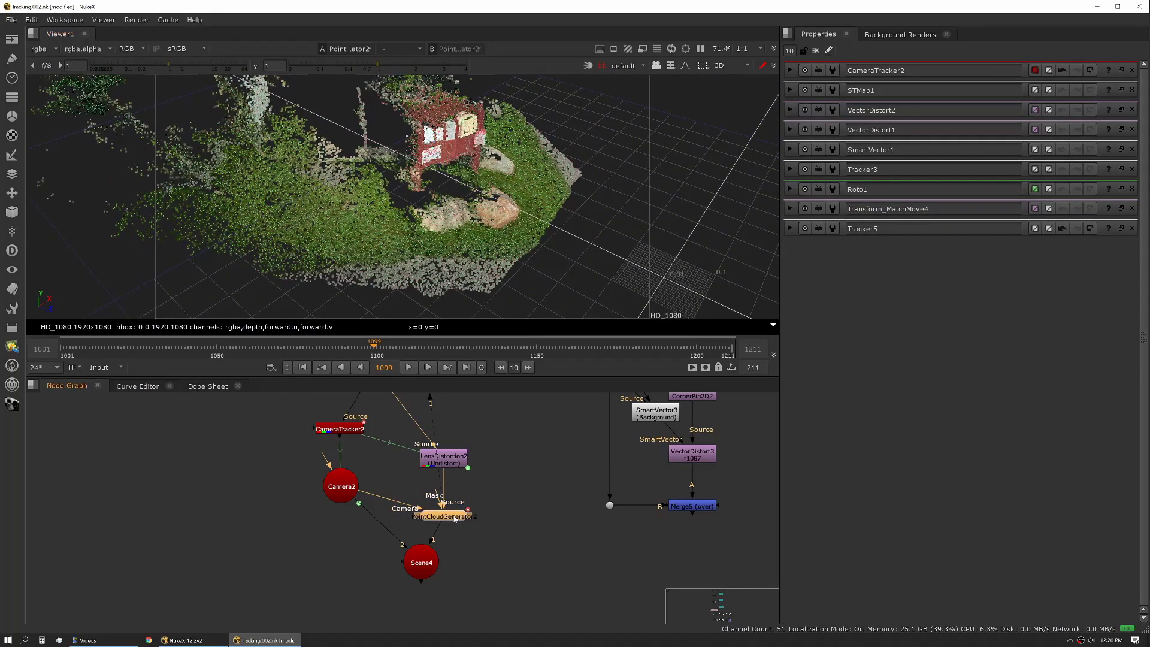
pyautogui.doubleClick(455, 519)
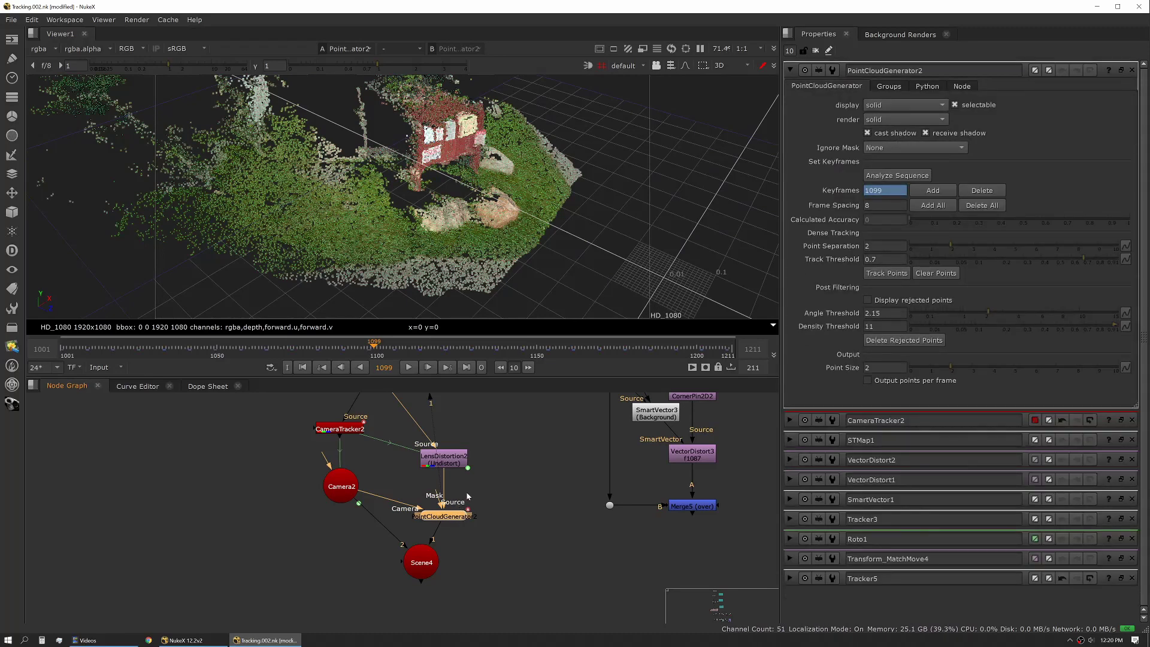
pyautogui.click(490, 493)
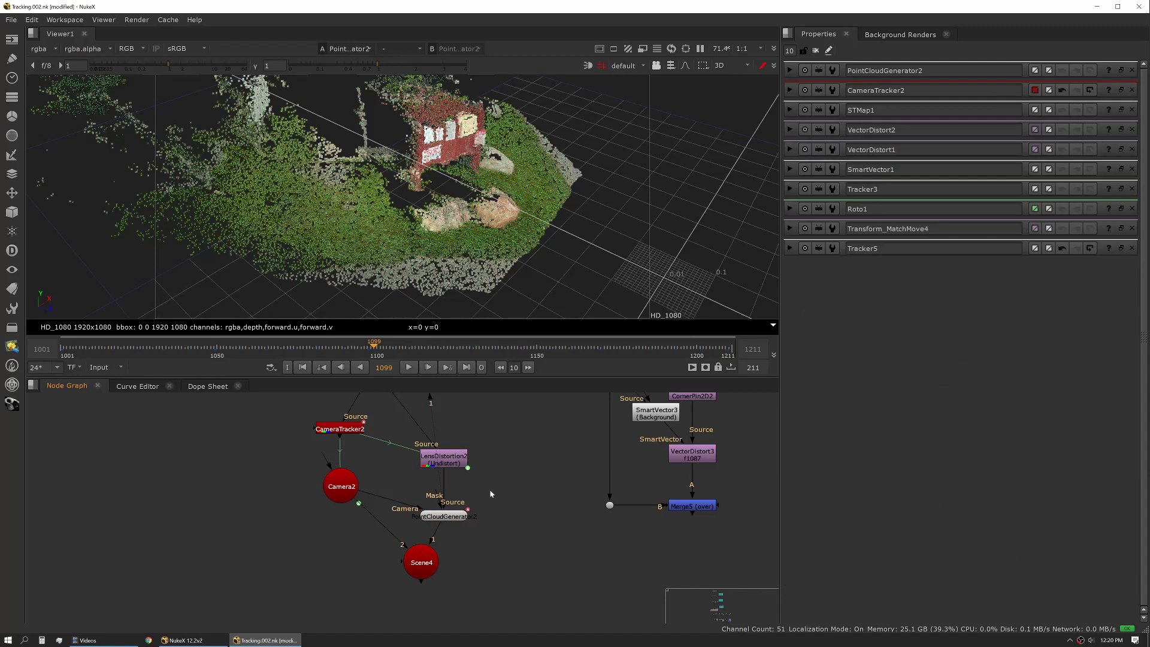
pyautogui.doubleClick(454, 516)
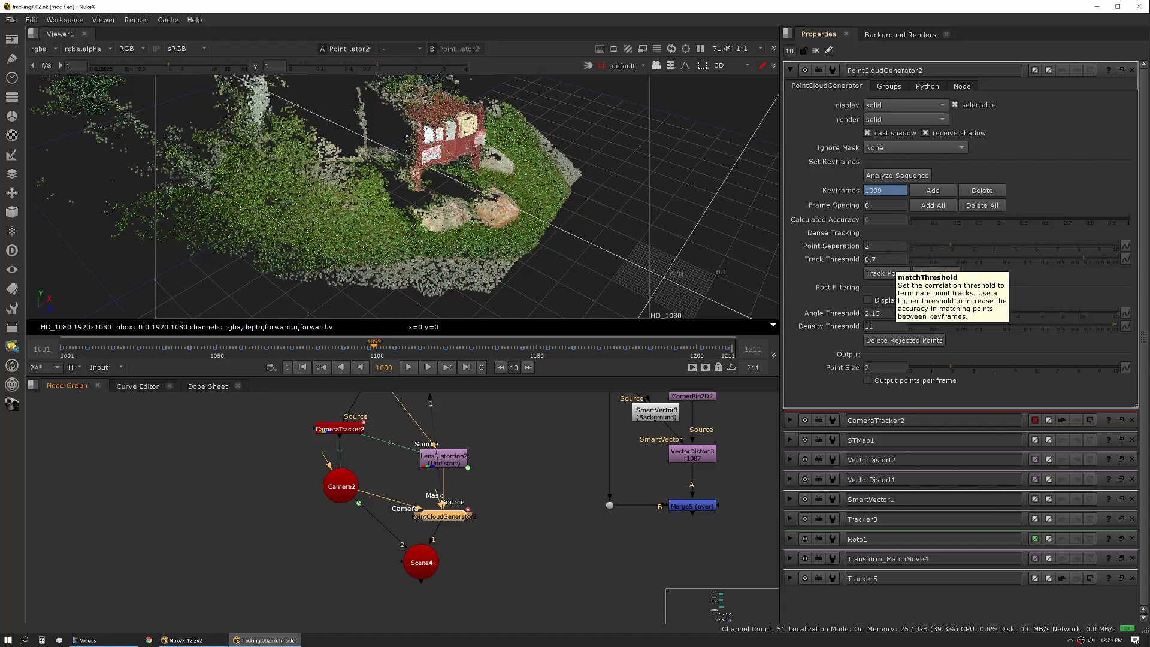
# Step: Preview the rejected points, set Angle Threshold to 1.7, and delete the rejected points
pyautogui.doubleClick(466, 514)
pyautogui.click(900, 303)
pyautogui.keyDown('ctrl'); pyautogui.moveTo(422, 250); pyautogui.dragTo(486, 224); pyautogui.keyUp('ctrl')
pyautogui.scroll(5, 486, 224)
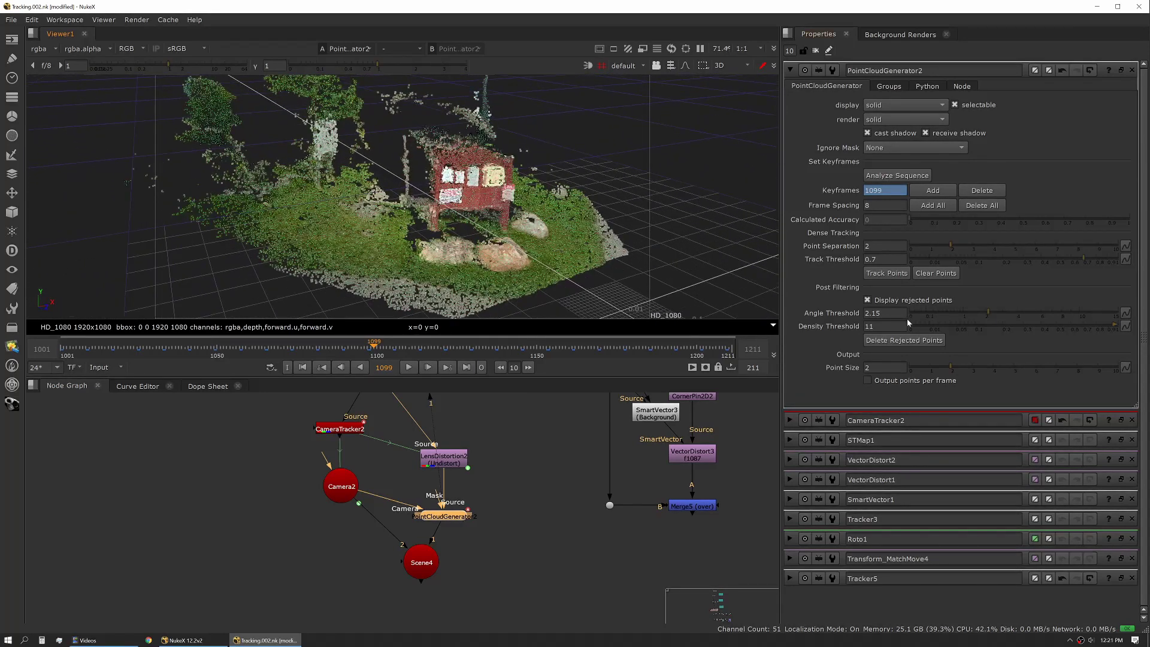
pyautogui.click(888, 302)
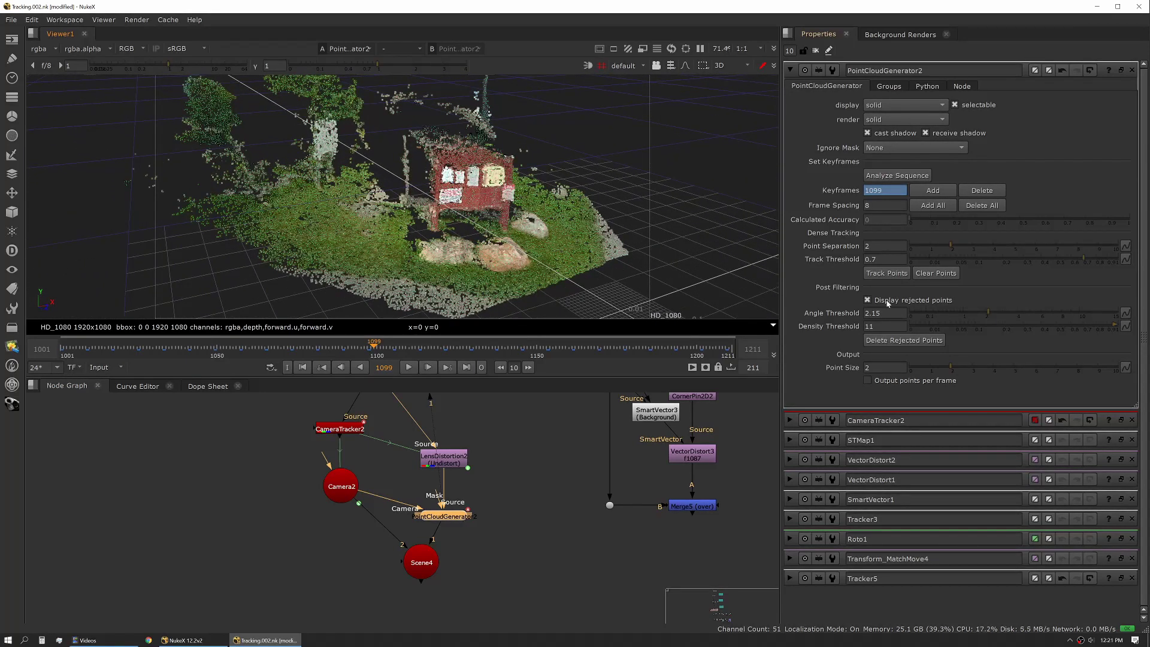
pyautogui.click(980, 314)
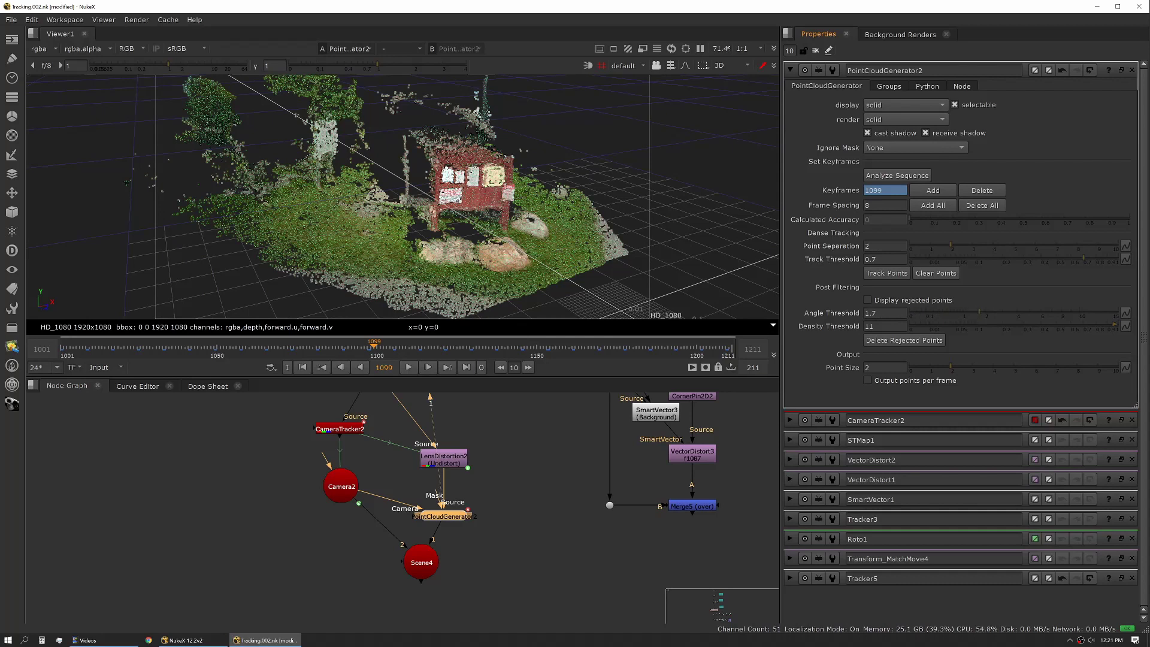
pyautogui.click(904, 340)
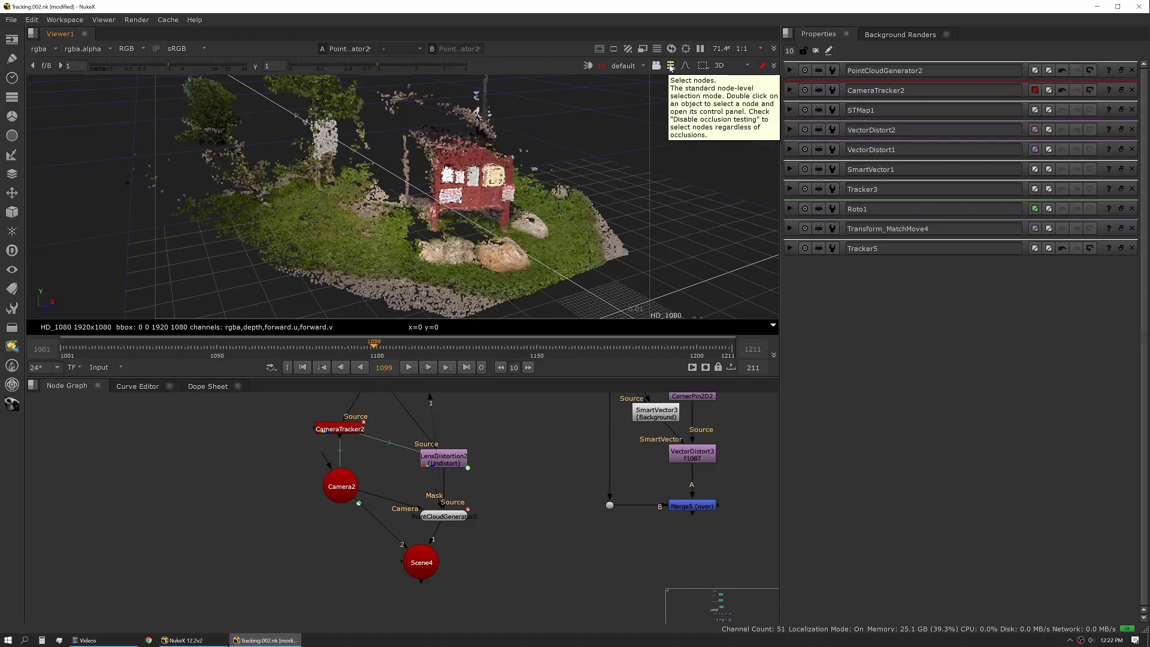
# Step: Switch the viewer selection mode to Vertex selection
pyautogui.click(672, 69)
pyautogui.click(671, 70)
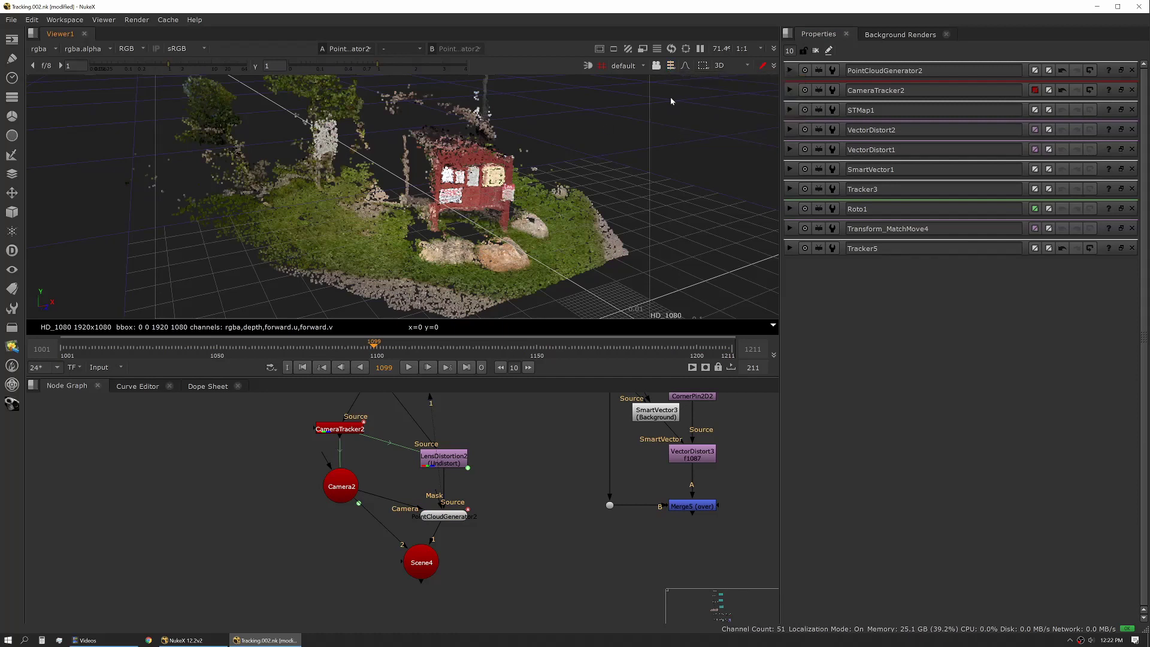
pyautogui.click(671, 69)
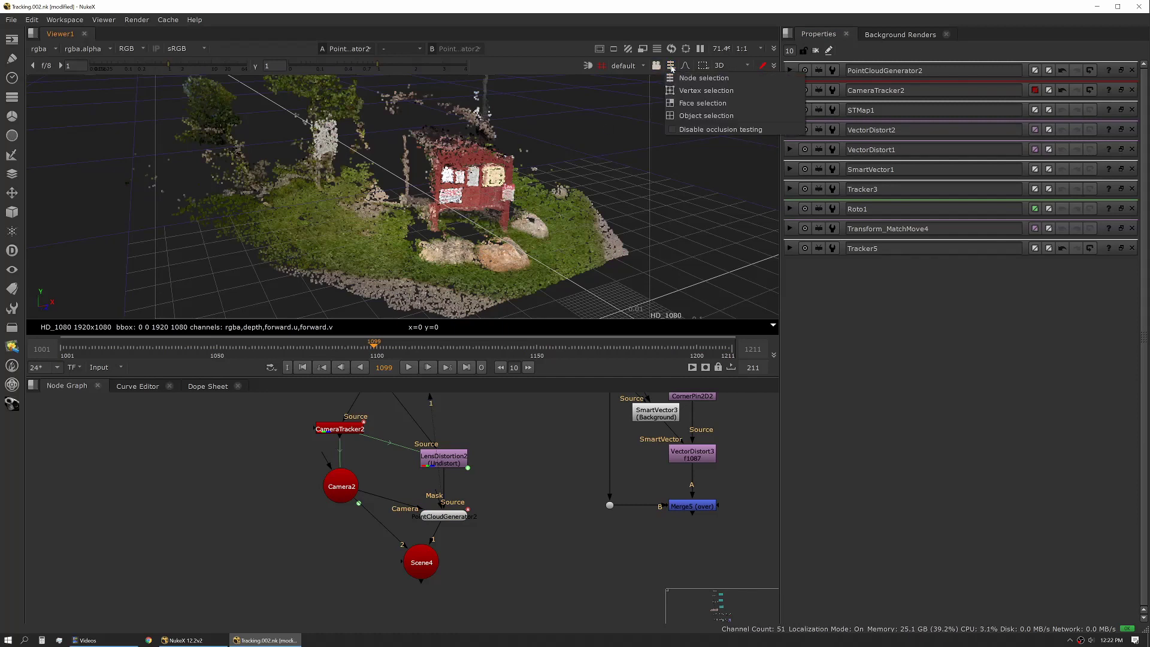
pyautogui.click(702, 91)
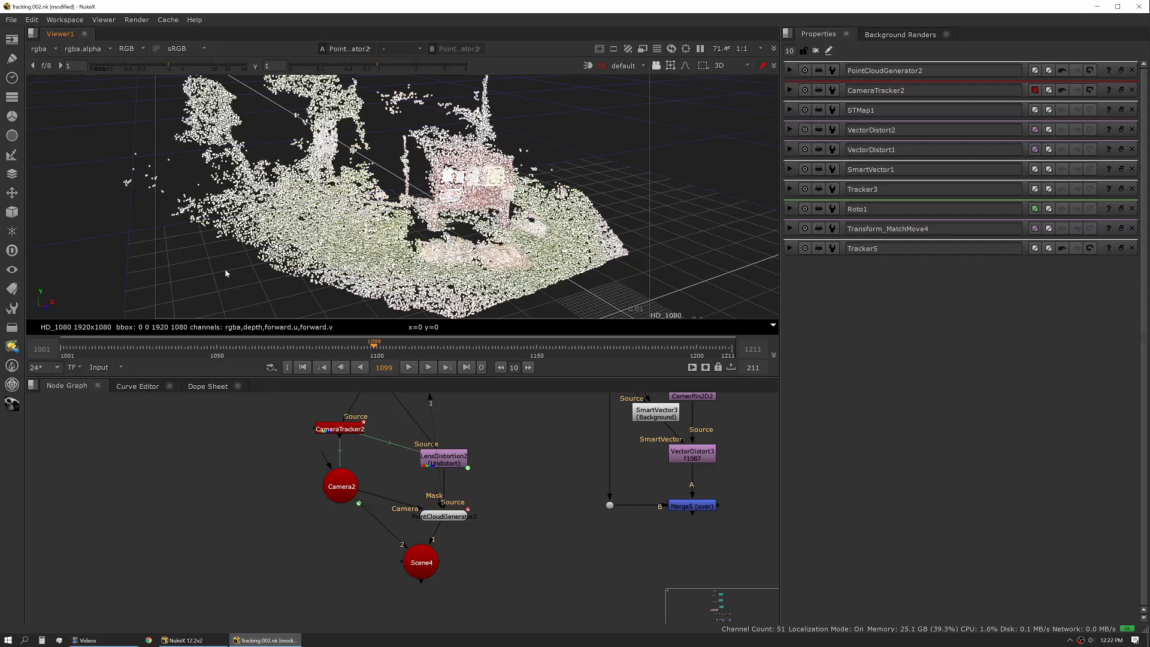
# Step: Marquee the tree points on the cloud's left and expand PointCloudGenerator2's settings
pyautogui.moveTo(236, 277); pyautogui.dragTo(120, 74)
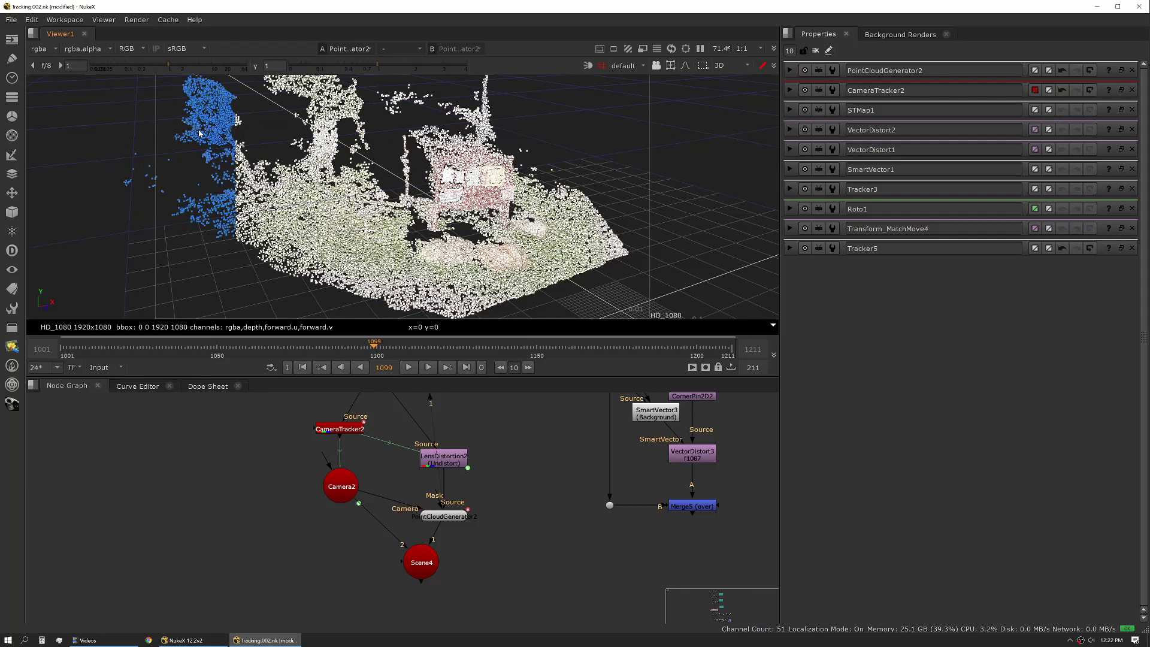
pyautogui.rightClick(201, 134)
pyautogui.click(242, 148)
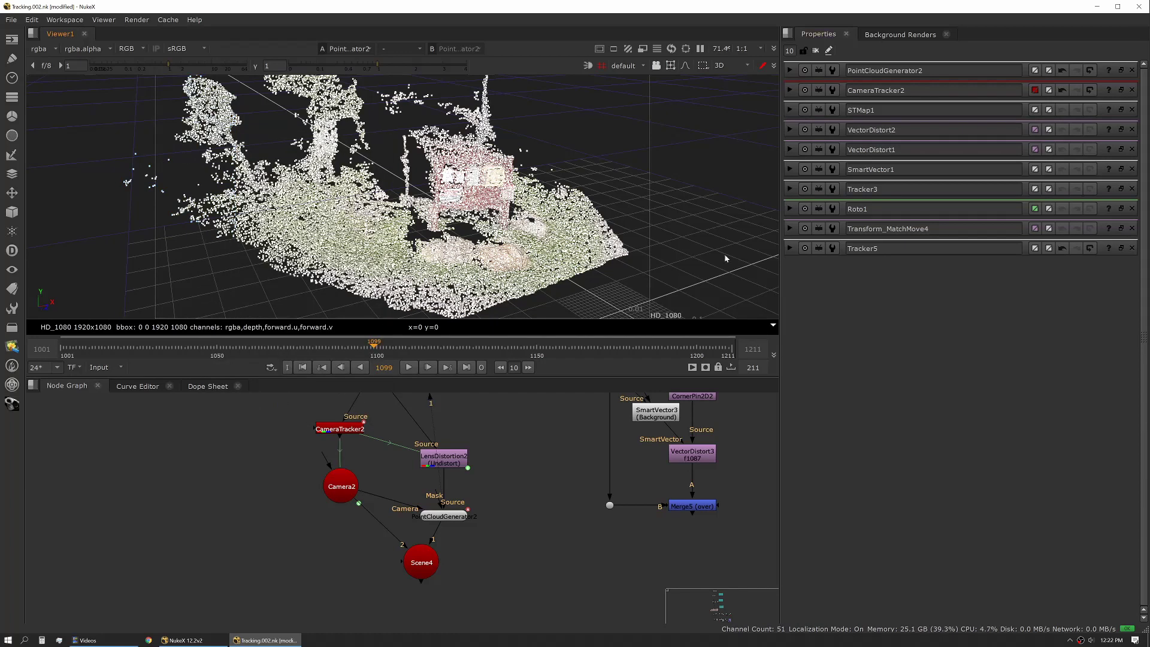
pyautogui.click(790, 70)
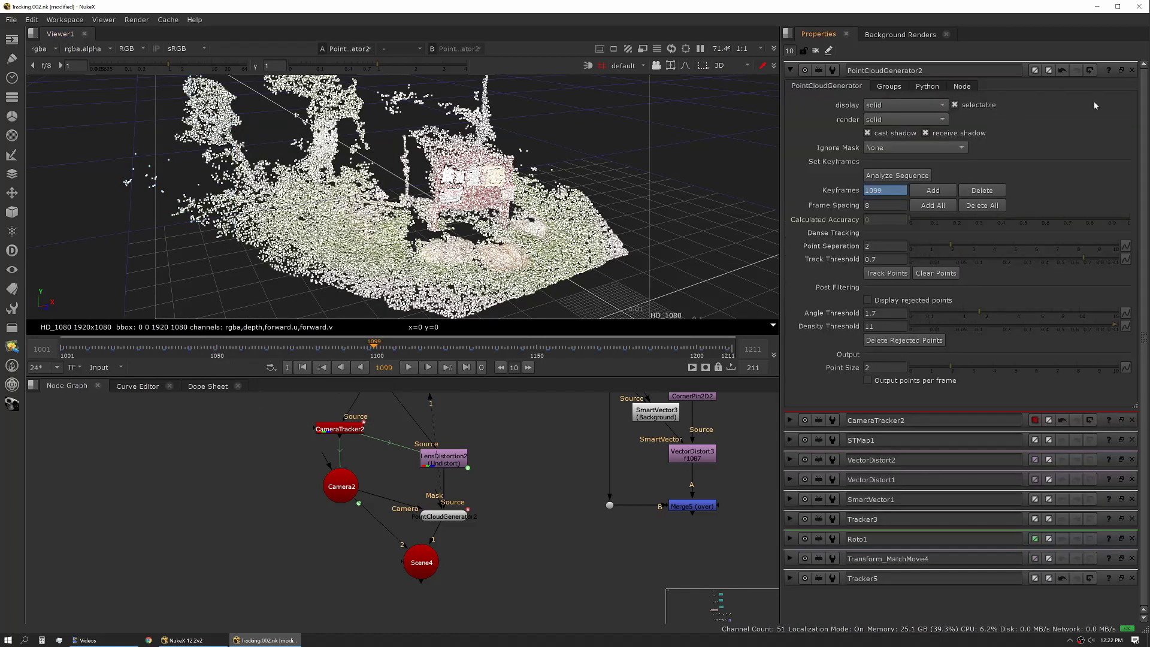
# Step: Float PointCloudGenerator2's settings and delete two marquee-selected batches of stray left-edge points
pyautogui.click(1121, 70)
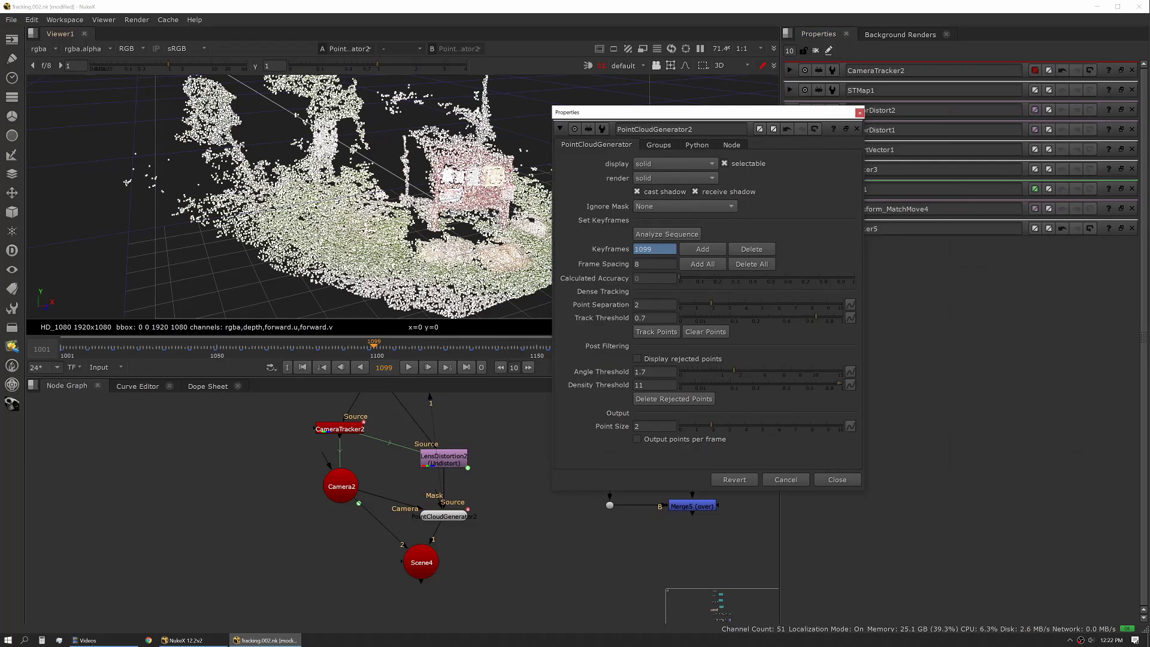
pyautogui.moveTo(246, 285); pyautogui.dragTo(116, 71)
pyautogui.rightClick(202, 123)
pyautogui.click(243, 126)
pyautogui.moveTo(296, 300); pyautogui.dragTo(190, 153)
pyautogui.rightClick(246, 197)
pyautogui.click(250, 202)
# Step: Select another left-edge strip without deleting it, then close the floating settings window
pyautogui.moveTo(280, 292); pyautogui.dragTo(311, 196)
pyautogui.rightClick(303, 228)
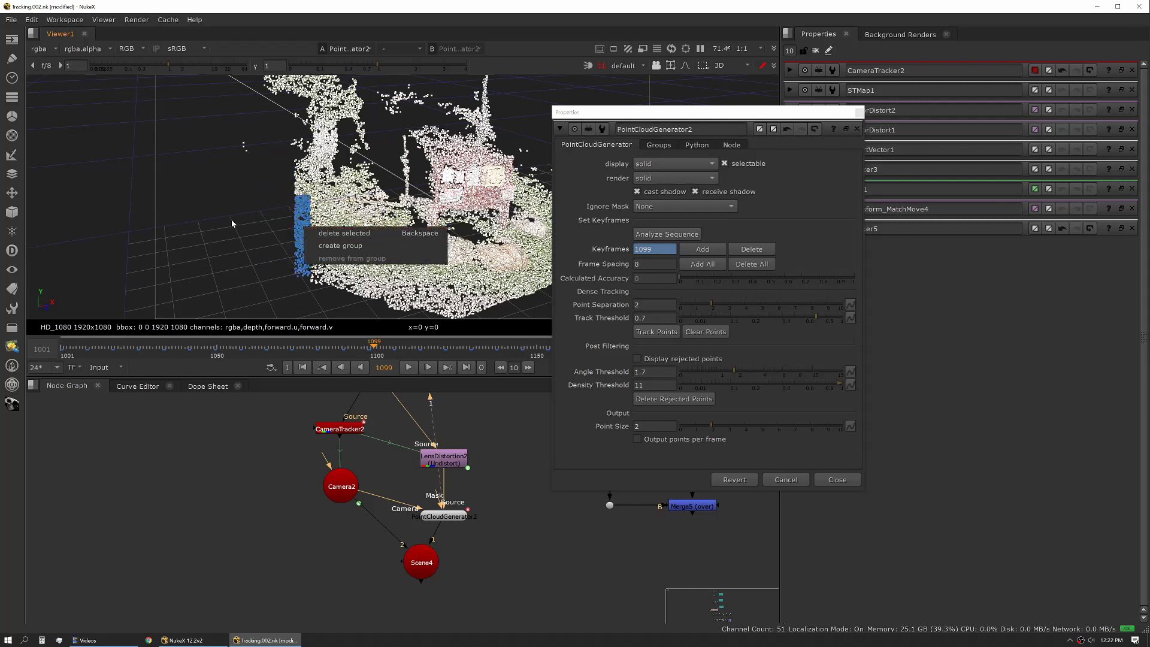
pyautogui.click(222, 235)
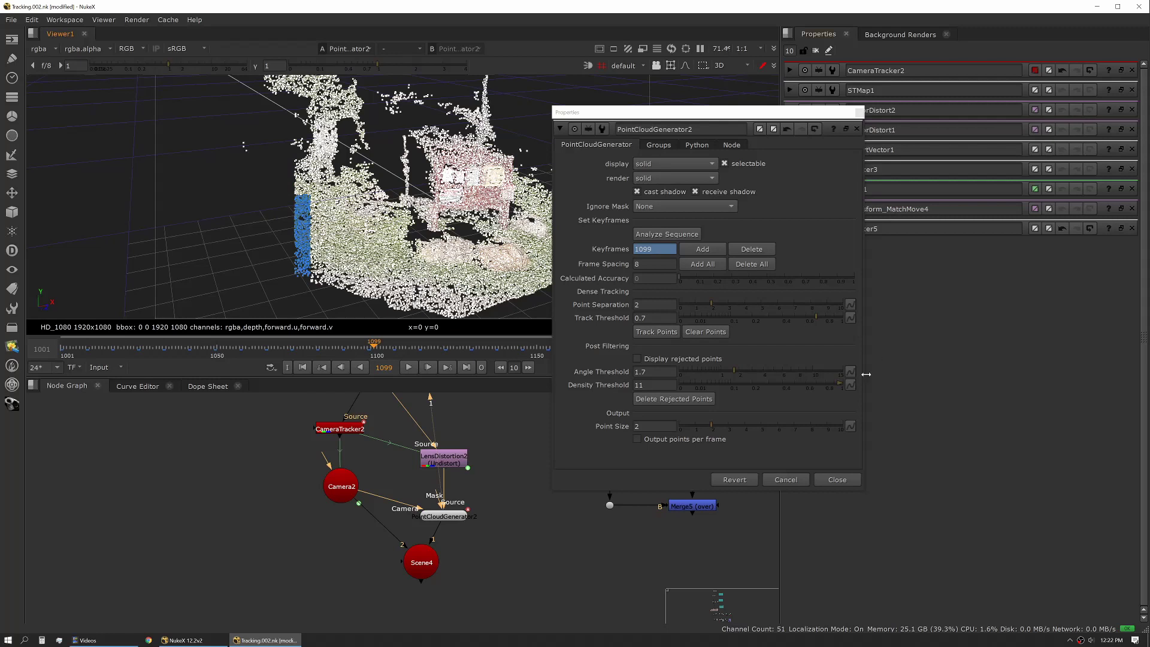
pyautogui.click(837, 480)
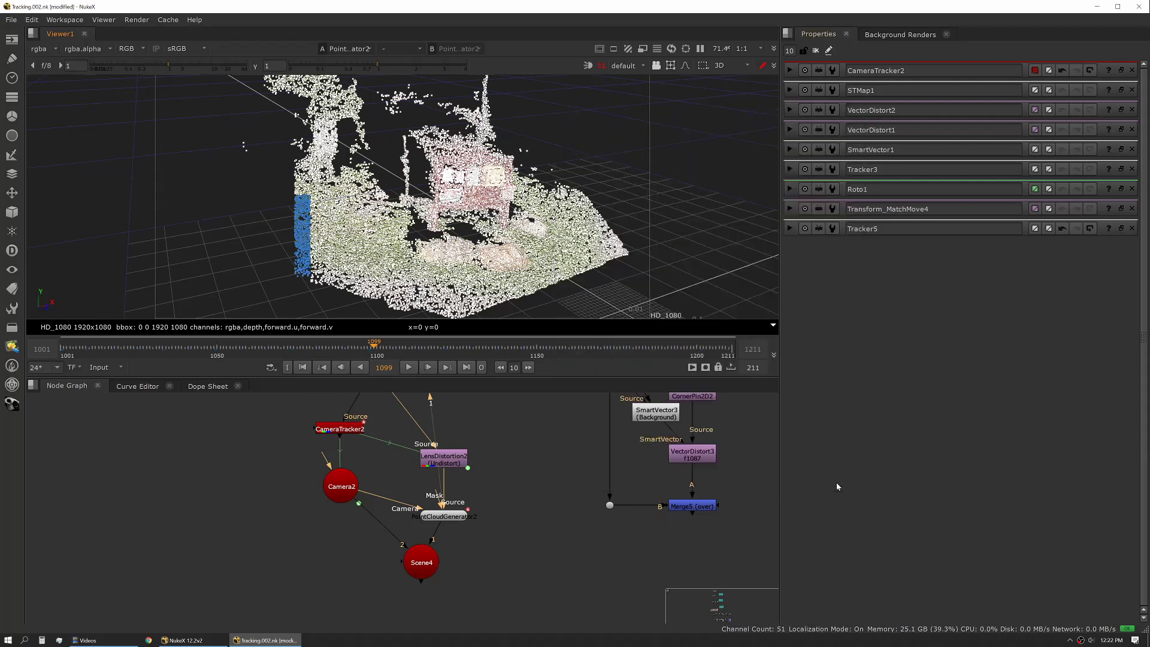
pyautogui.click(670, 66)
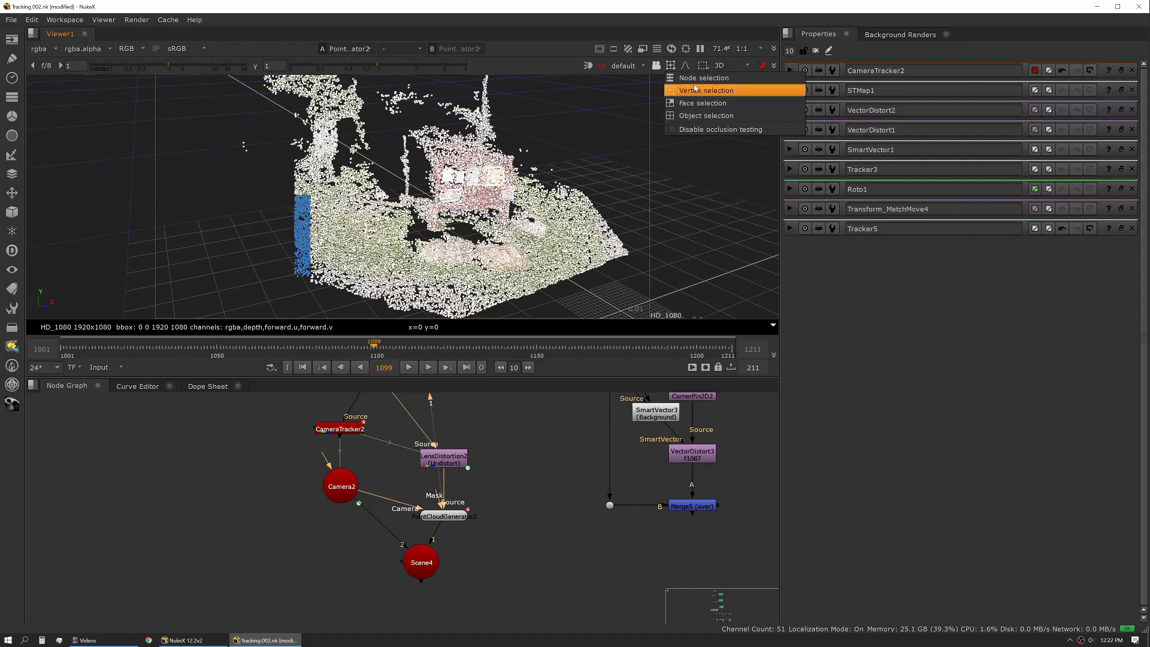
# Step: Restore Node selection mode and orbit in to a low side view of the red sign
pyautogui.click(701, 78)
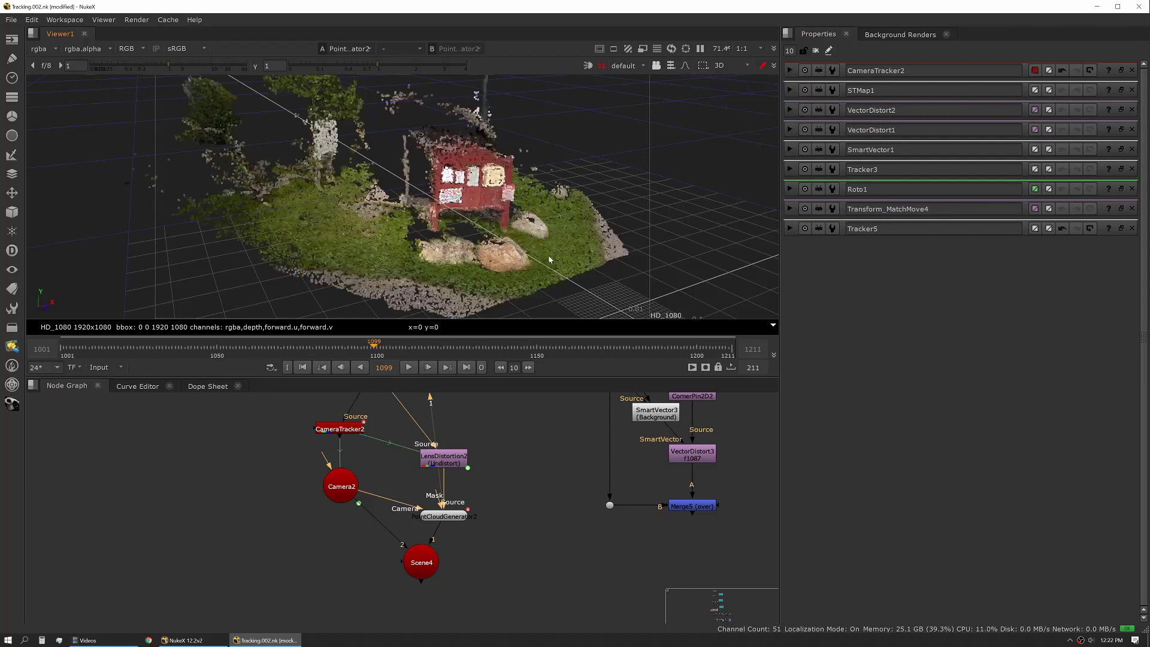
pyautogui.scroll(6, 589, 249)
pyautogui.keyDown('ctrl'); pyautogui.moveTo(435, 227); pyautogui.dragTo(635, 273); pyautogui.keyUp('ctrl')
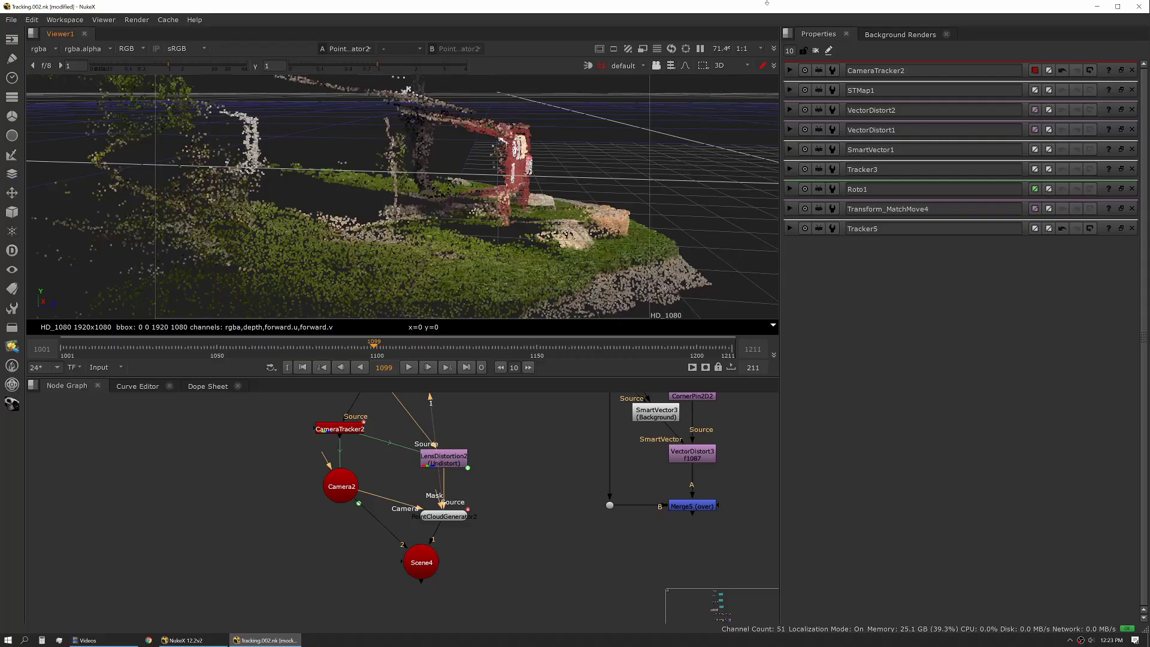
pyautogui.keyDown('alt'); pyautogui.moveTo(408, 89); pyautogui.dragTo(417, 225, button='middle'); pyautogui.keyUp('alt')
pyautogui.keyDown('ctrl'); pyautogui.moveTo(418, 225); pyautogui.dragTo(349, 216); pyautogui.keyUp('ctrl')
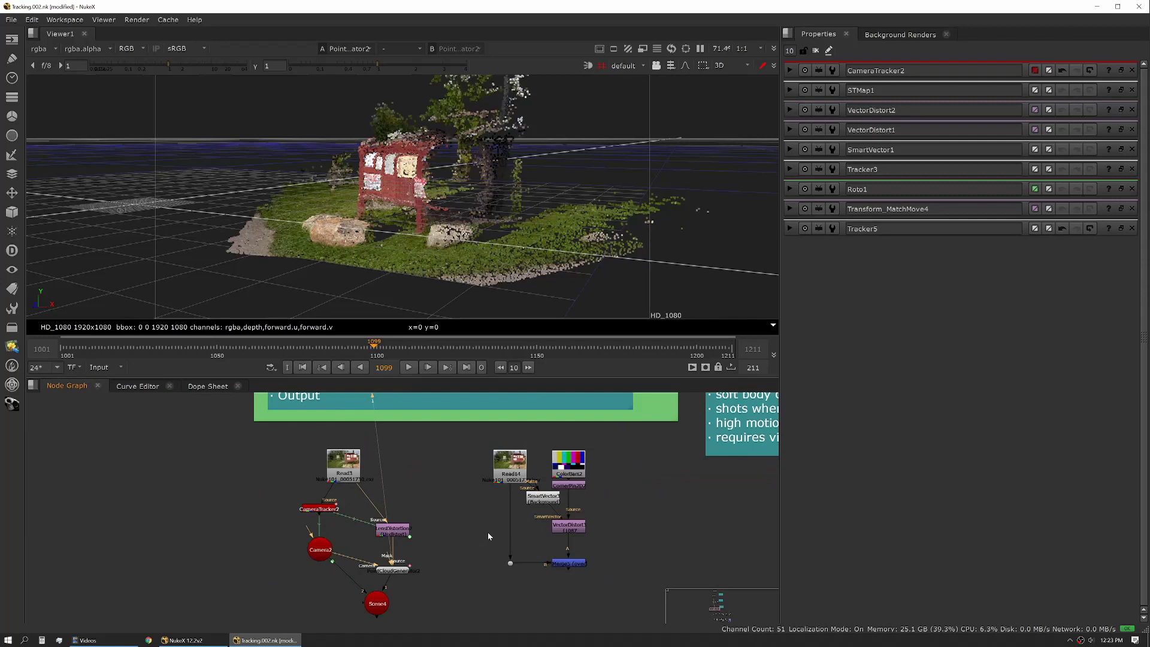
# Step: Go to frame 1087 and view the Merge5 SmartVector colour-bars comp
pyautogui.moveTo(487, 531); pyautogui.dragTo(425, 536, button='middle')
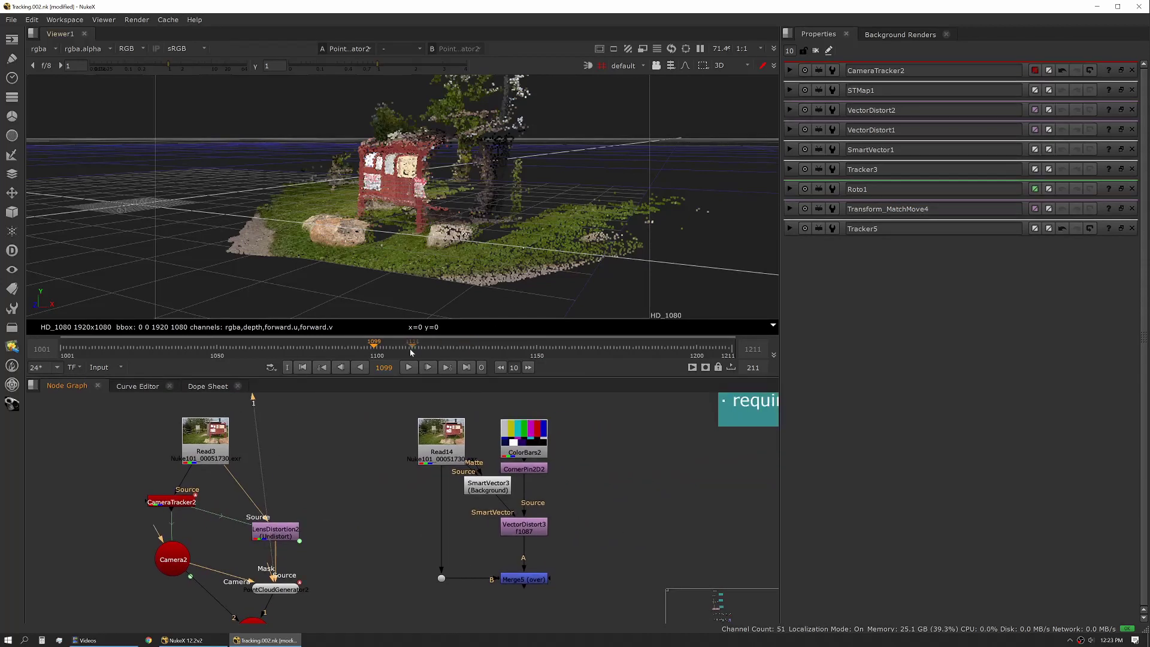
pyautogui.click(335, 348)
pyautogui.click(539, 581)
pyautogui.press('1')
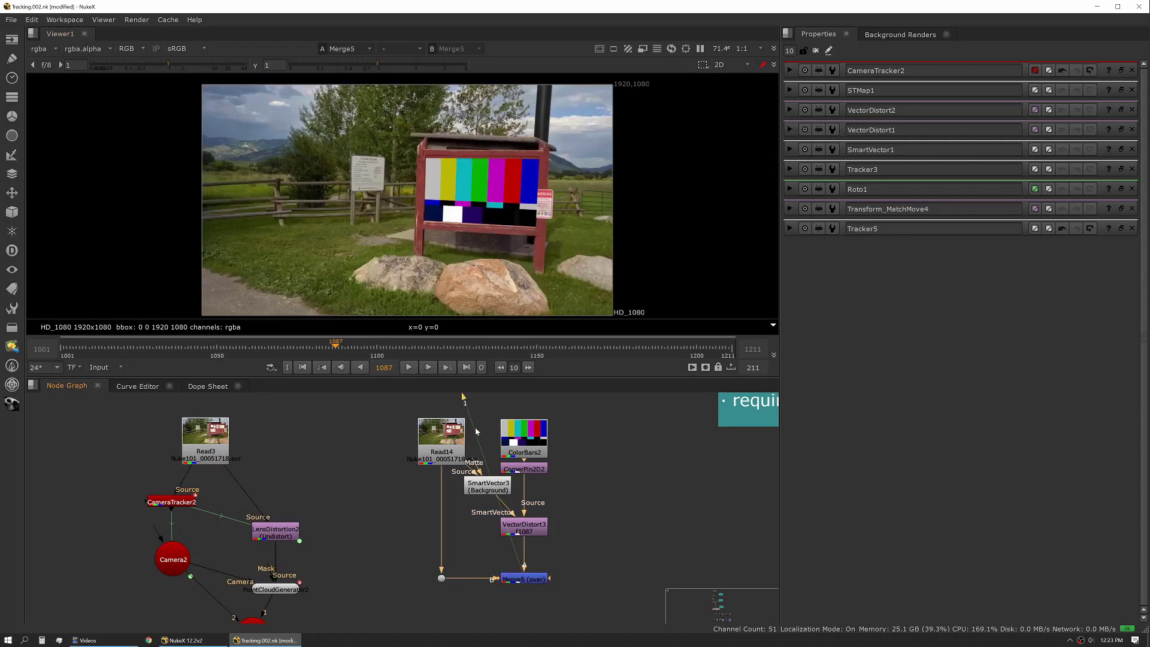
# Step: Play the comp to check the colour bars for drift on the sign, stopping at frame 1194
pyautogui.click(408, 368)
pyautogui.scroll(5, 395, 210)
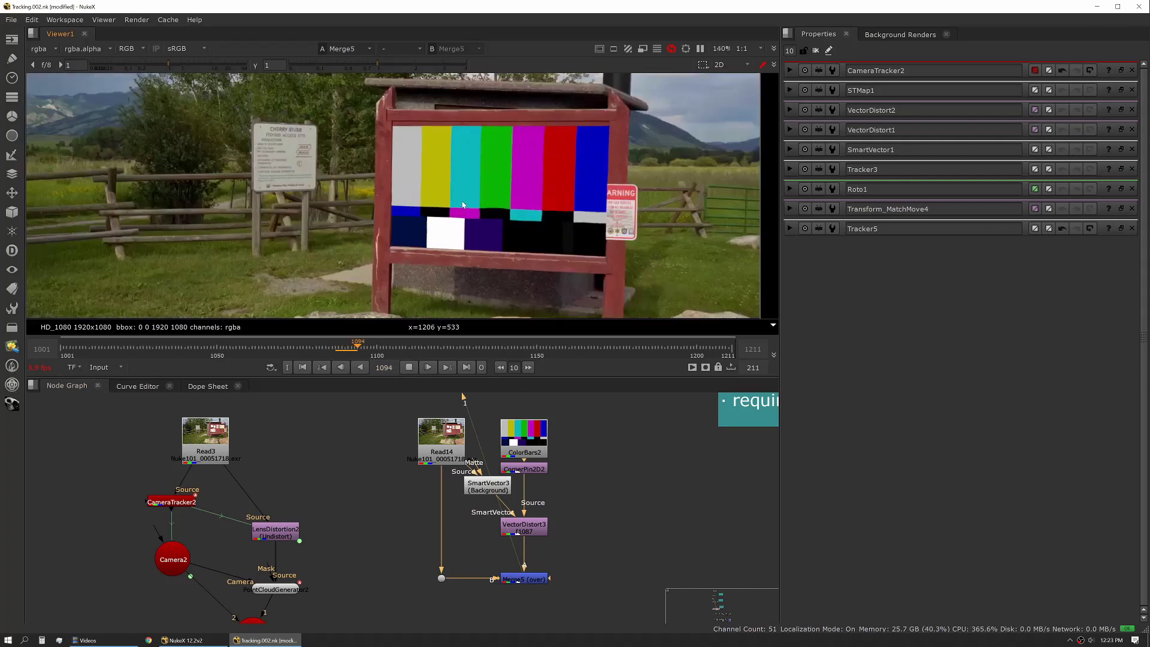
pyautogui.scroll(-1, 384, 206)
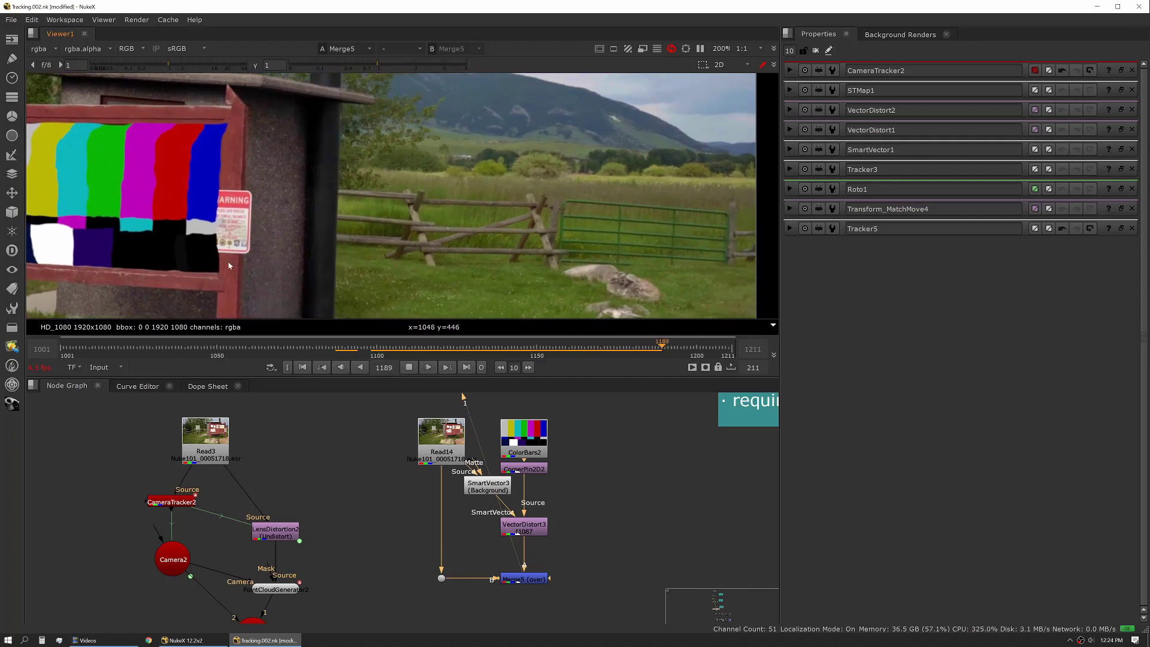
pyautogui.press('k')
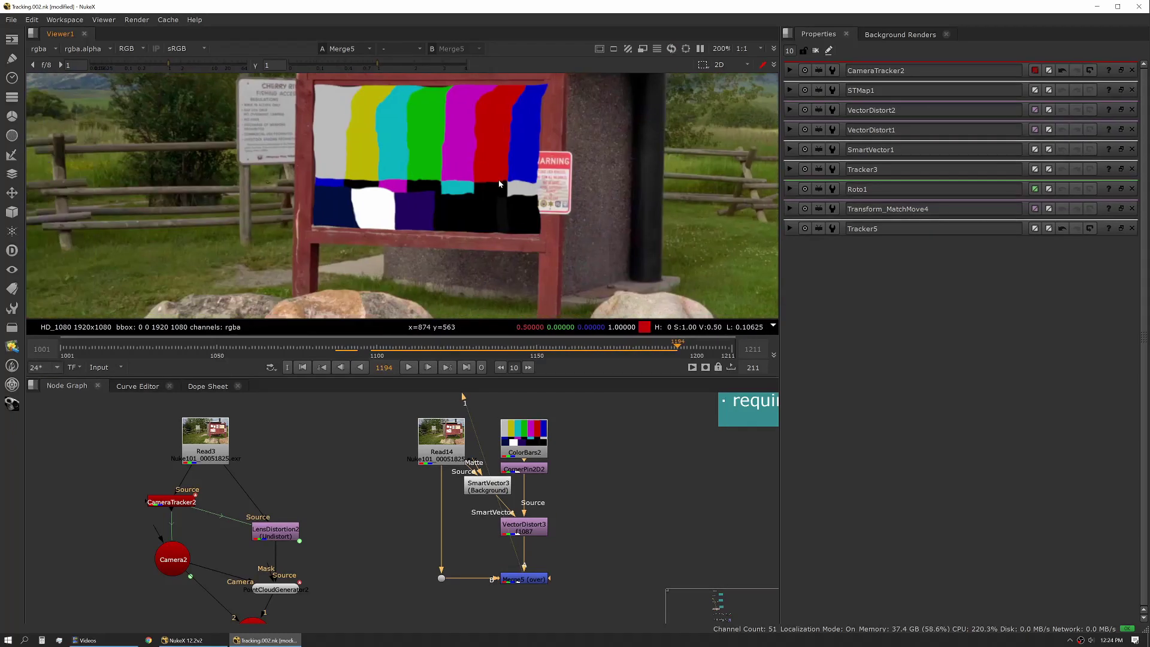